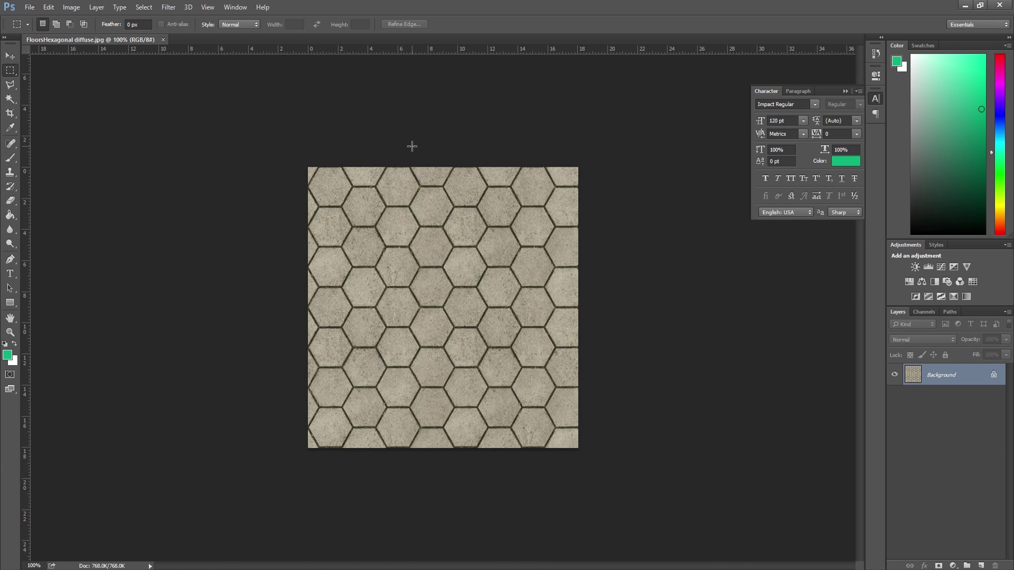
Save the texture over FloorsHexagonal specular.jpg, replacing the existing file and accepting the JPEG options.
{"action": "left_click", "coordinate": [30, 11]}
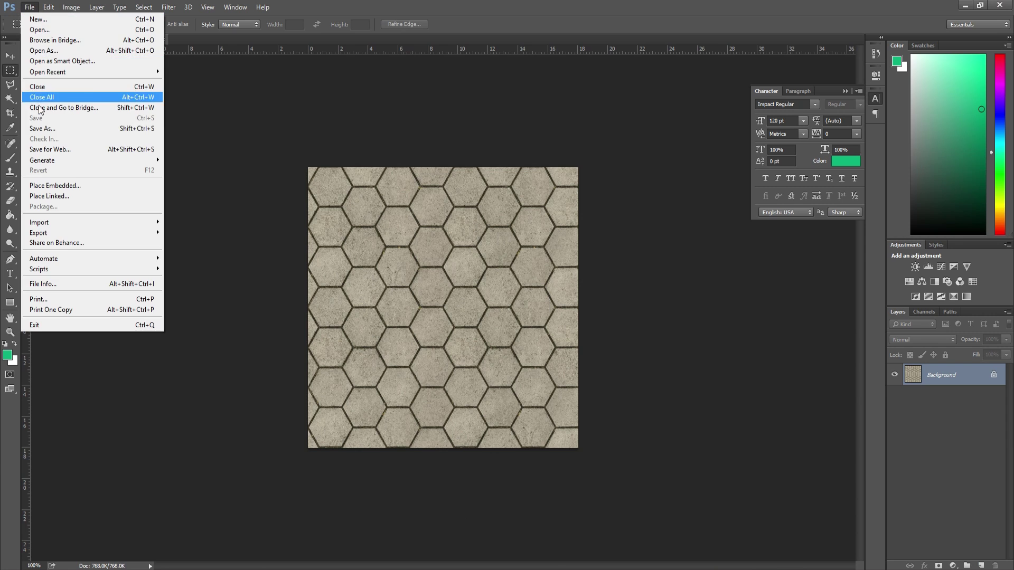
{"action": "left_click", "coordinate": [45, 127]}
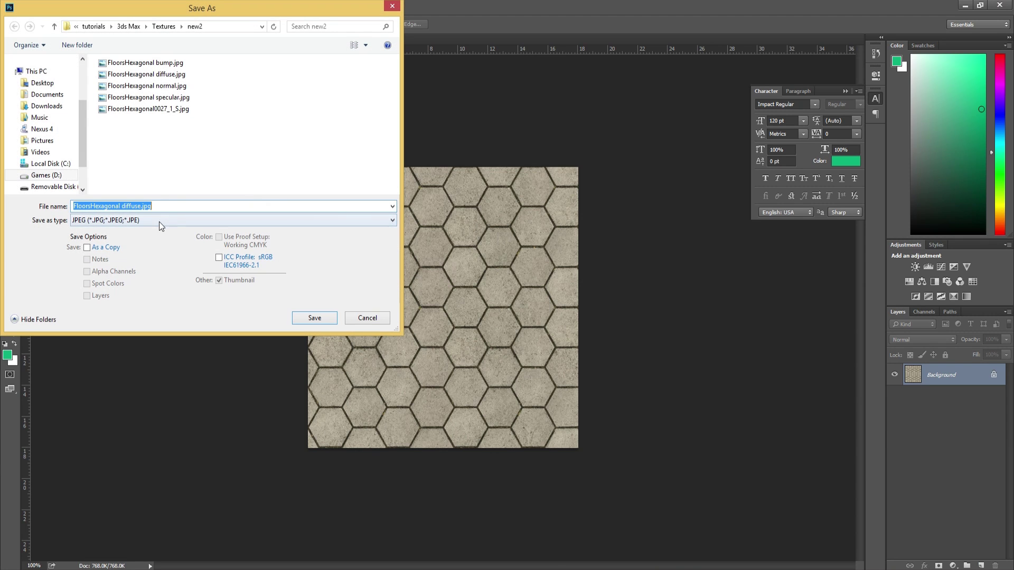
{"action": "left_click", "coordinate": [154, 103]}
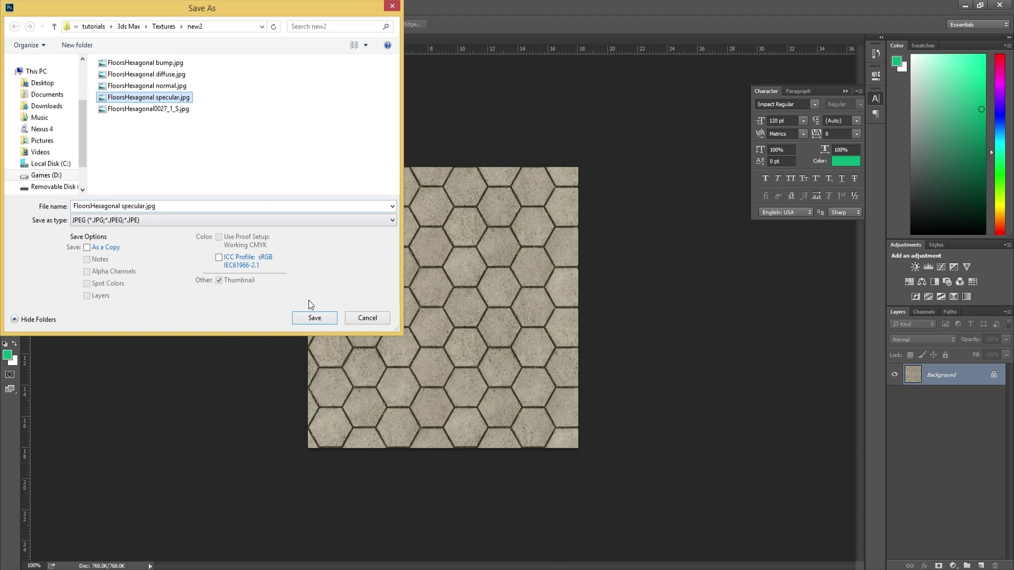
{"action": "left_click", "coordinate": [315, 317]}
{"action": "left_click", "coordinate": [525, 292]}
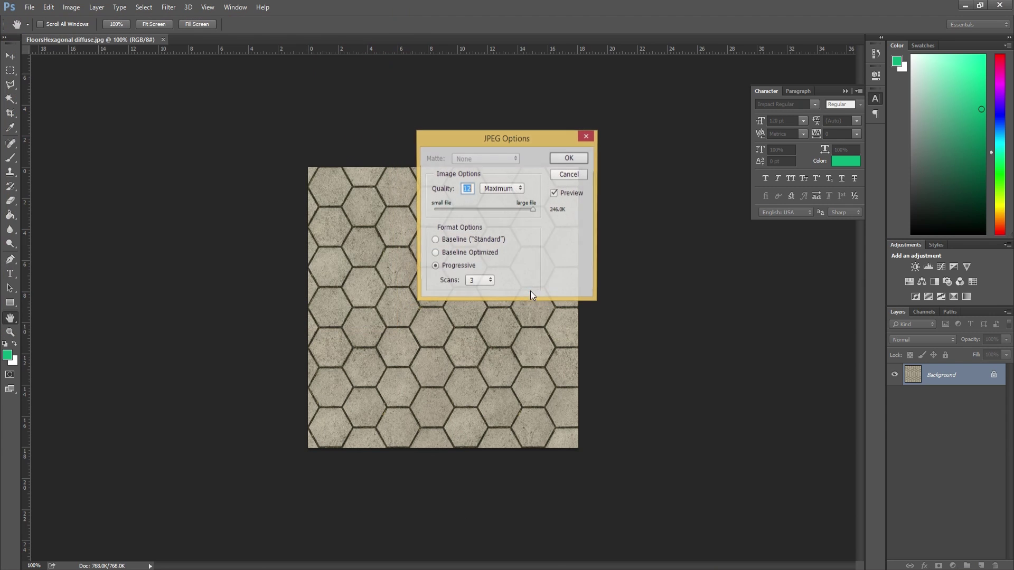
{"action": "left_click", "coordinate": [575, 161]}
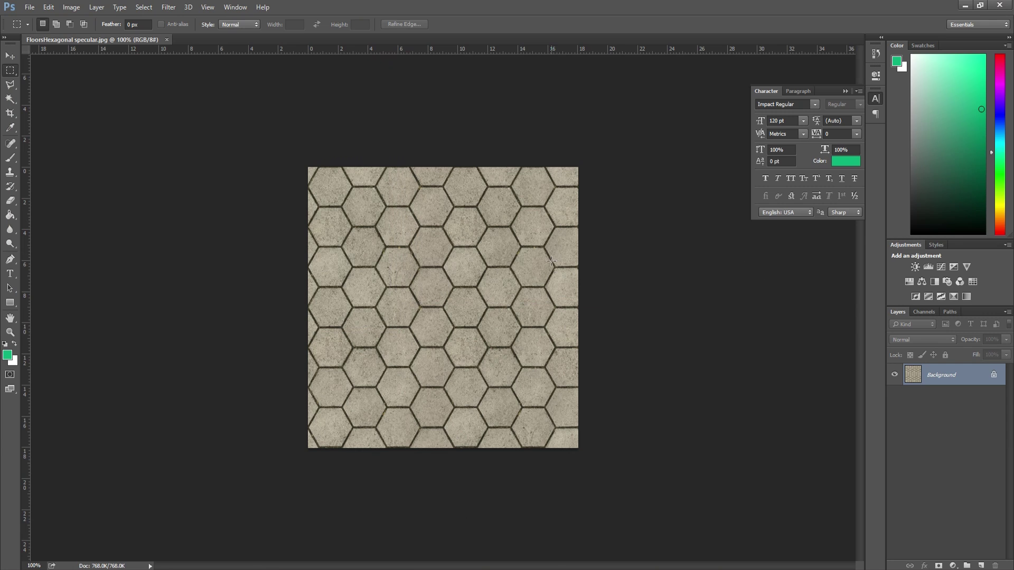
Desaturate the specular texture to grayscale after trying and cancelling a Black & White conversion.
{"action": "left_click", "coordinate": [75, 12]}
{"action": "left_click", "coordinate": [262, 7]}
{"action": "left_click", "coordinate": [72, 8]}
{"action": "mouse_move", "coordinate": [75, 20]}
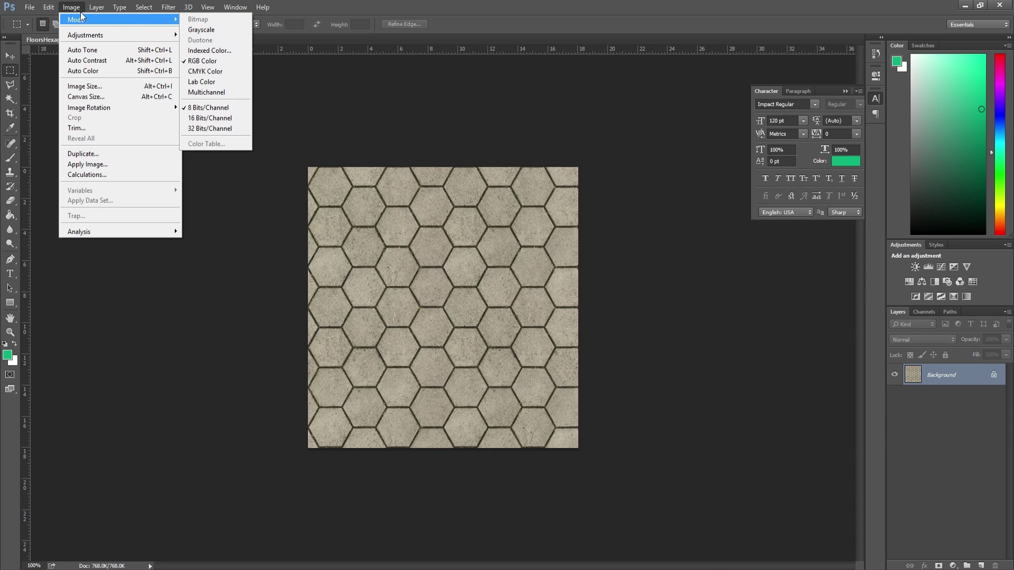
{"action": "mouse_move", "coordinate": [81, 38]}
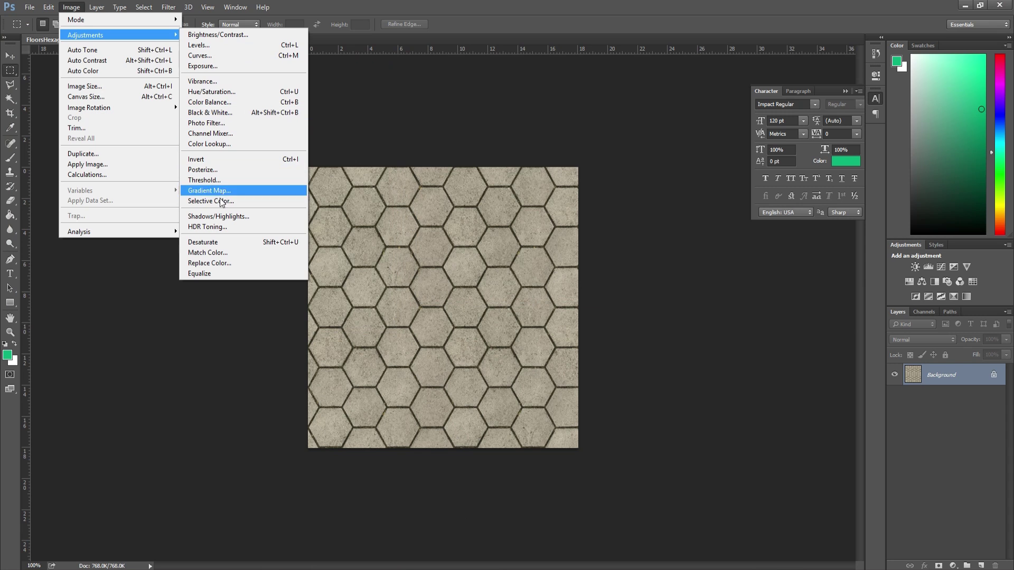
{"action": "left_click", "coordinate": [228, 112]}
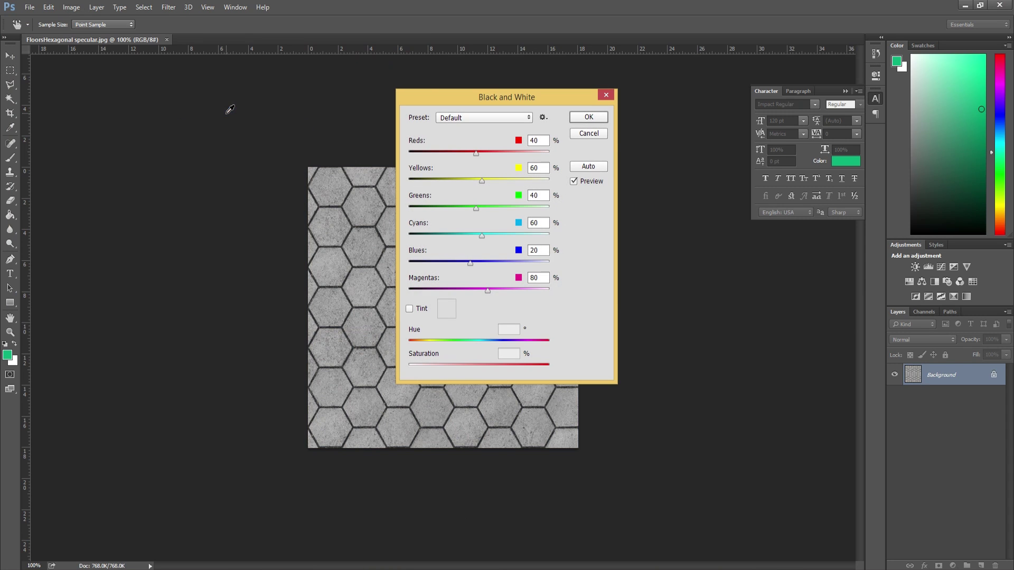
{"action": "left_click", "coordinate": [588, 133]}
{"action": "left_click", "coordinate": [72, 11]}
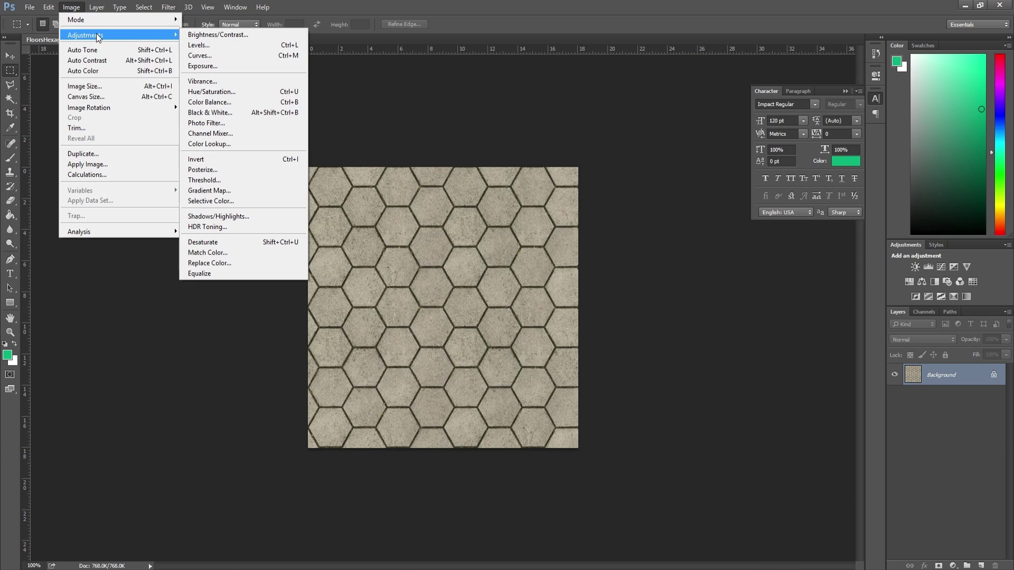
{"action": "left_click", "coordinate": [220, 242]}
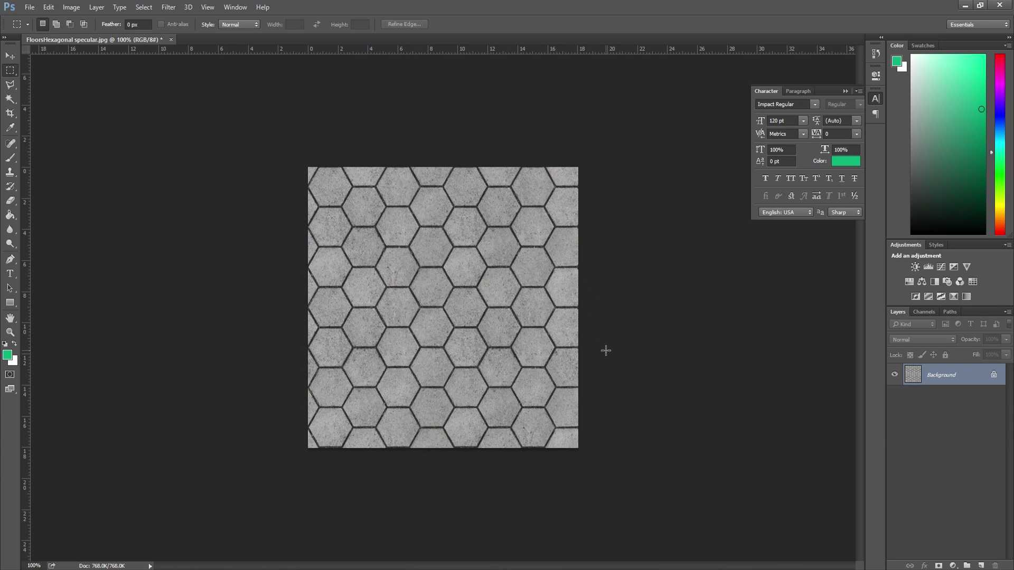
Apply Levels with input black point 132 and white point 164 for a high-contrast texture.
{"action": "key", "text": "ctrl+l"}
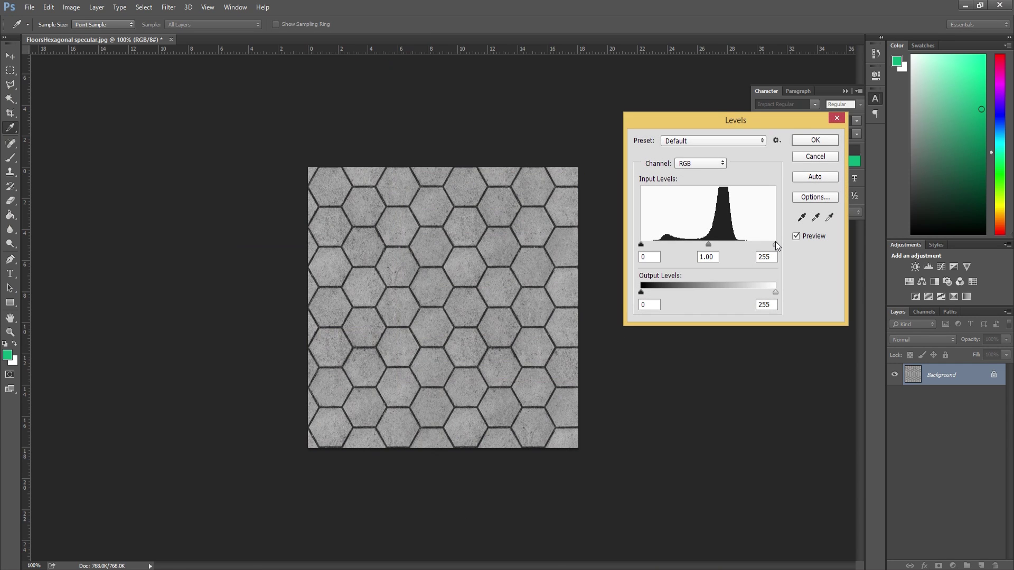
{"action": "left_click", "coordinate": [814, 157]}
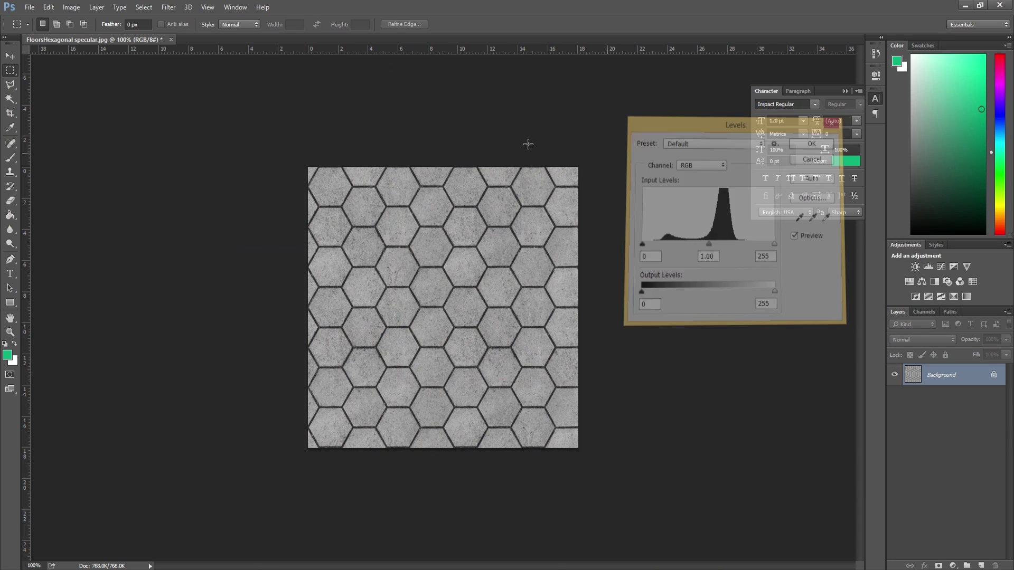
{"action": "left_click", "coordinate": [73, 8]}
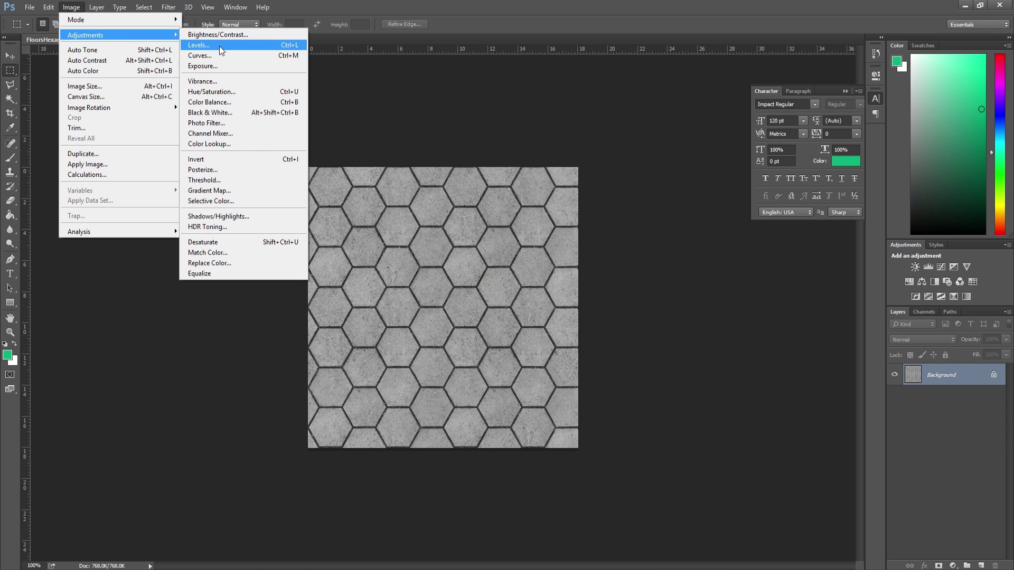
{"action": "left_click", "coordinate": [219, 46]}
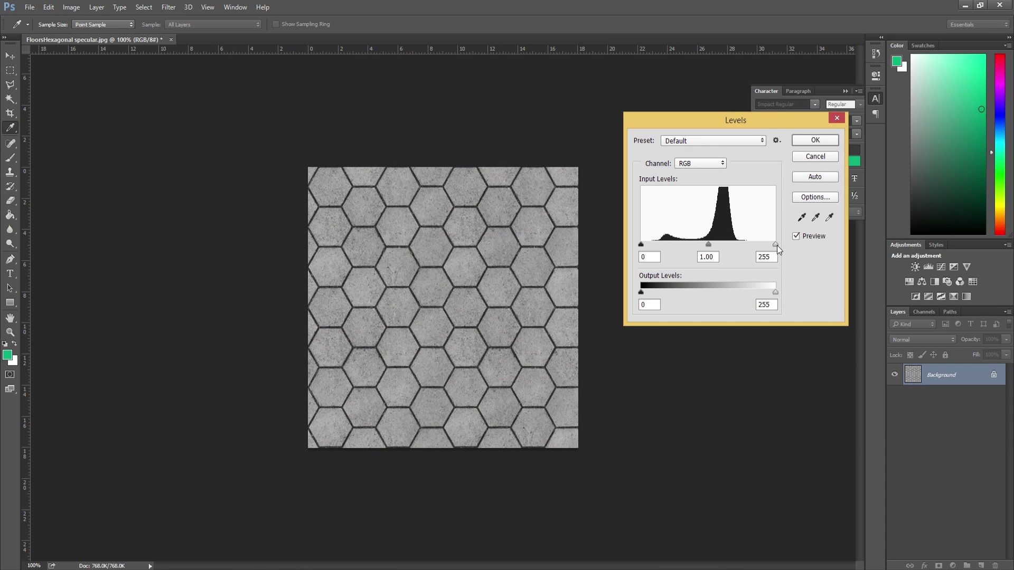
{"action": "left_click_drag", "start_coordinate": [777, 245], "coordinate": [728, 243]}
{"action": "left_click_drag", "start_coordinate": [641, 244], "coordinate": [702, 253]}
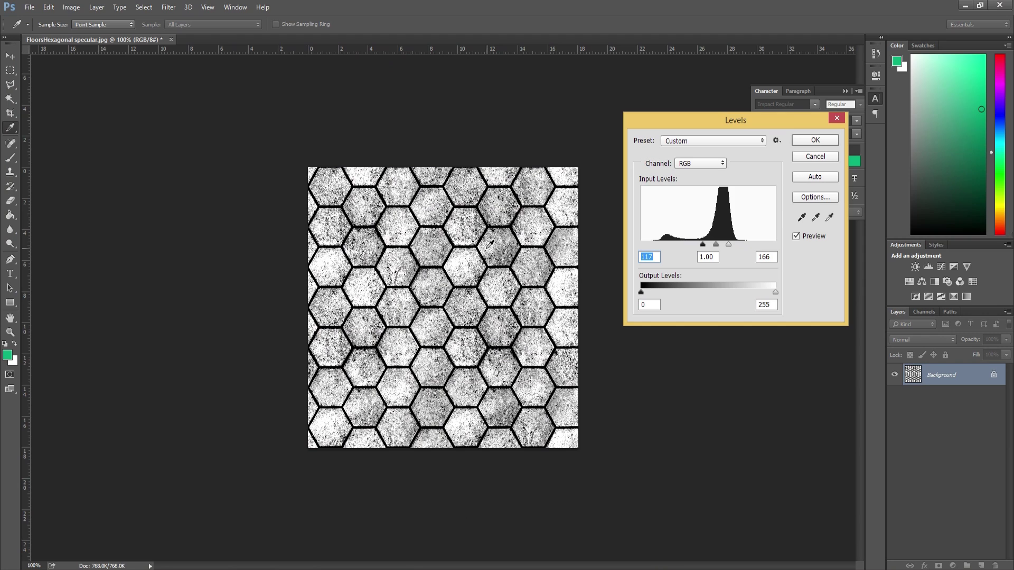
{"action": "left_click_drag", "start_coordinate": [702, 244], "coordinate": [730, 249]}
{"action": "left_click", "coordinate": [811, 142]}
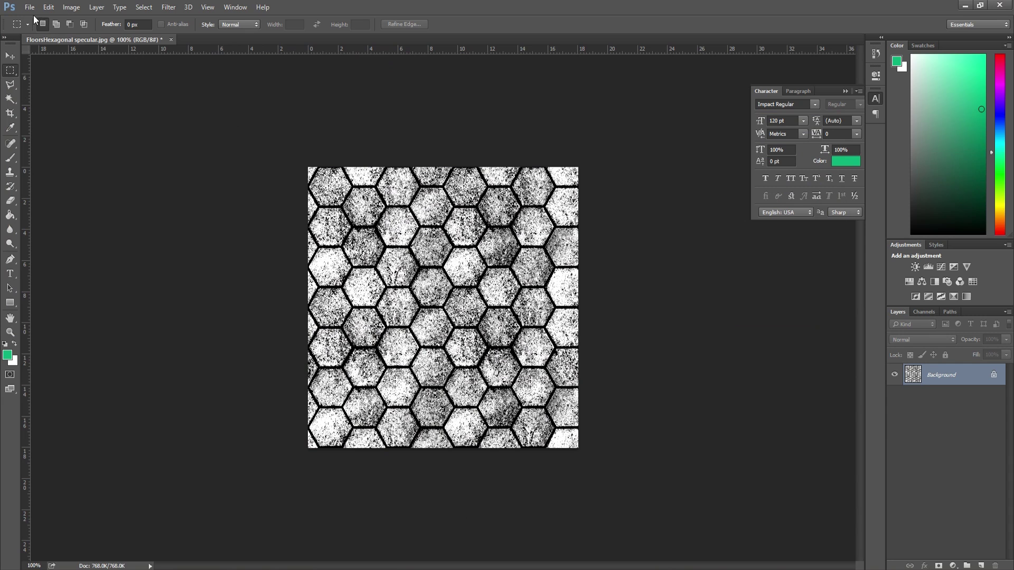
Save the high-contrast specular JPEG and switch back to the 3ds Max floor scene.
{"action": "left_click", "coordinate": [32, 10]}
{"action": "left_click", "coordinate": [59, 129]}
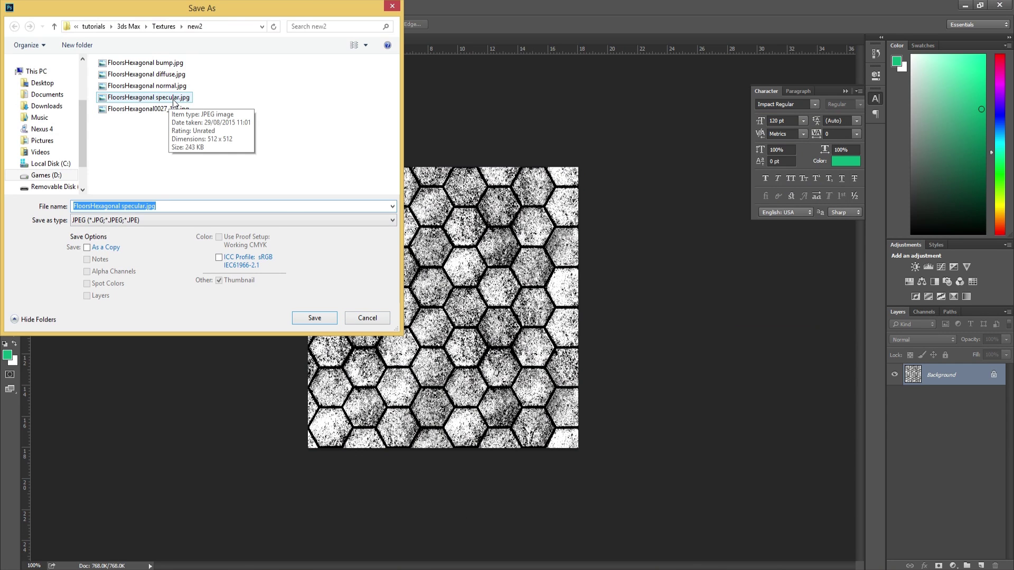
{"action": "left_click", "coordinate": [367, 318]}
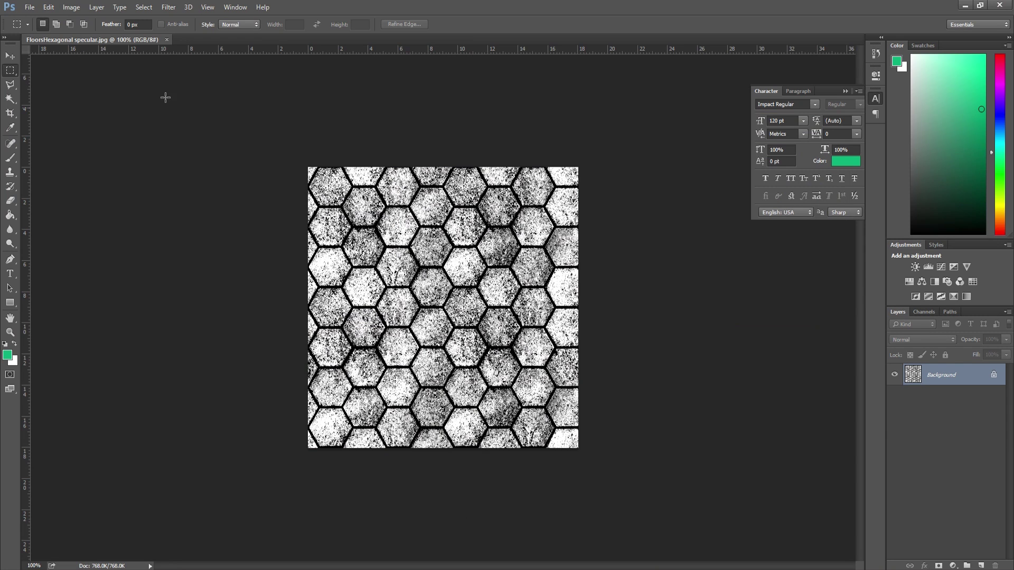
{"action": "left_click", "coordinate": [30, 8]}
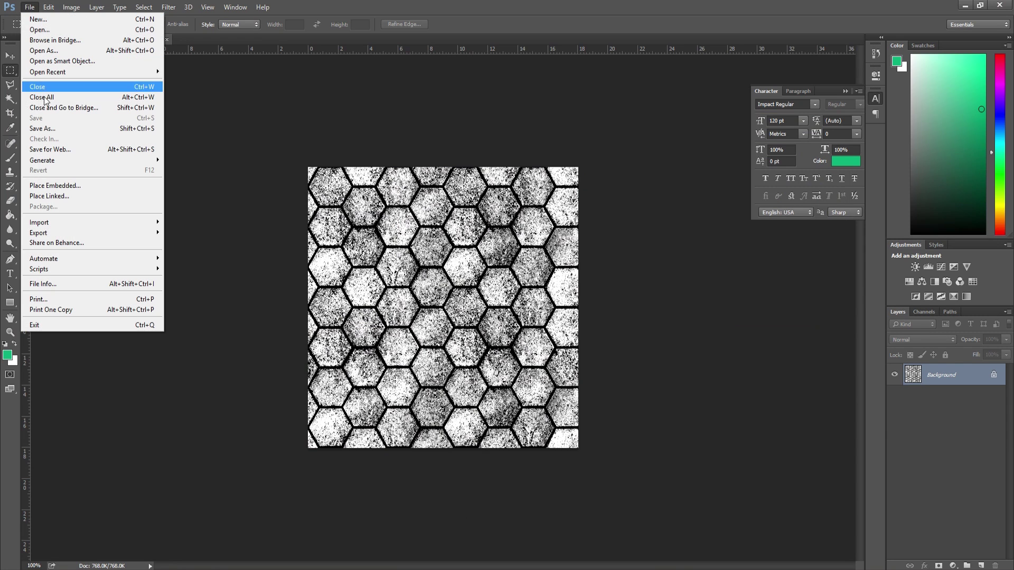
{"action": "left_click", "coordinate": [388, 43]}
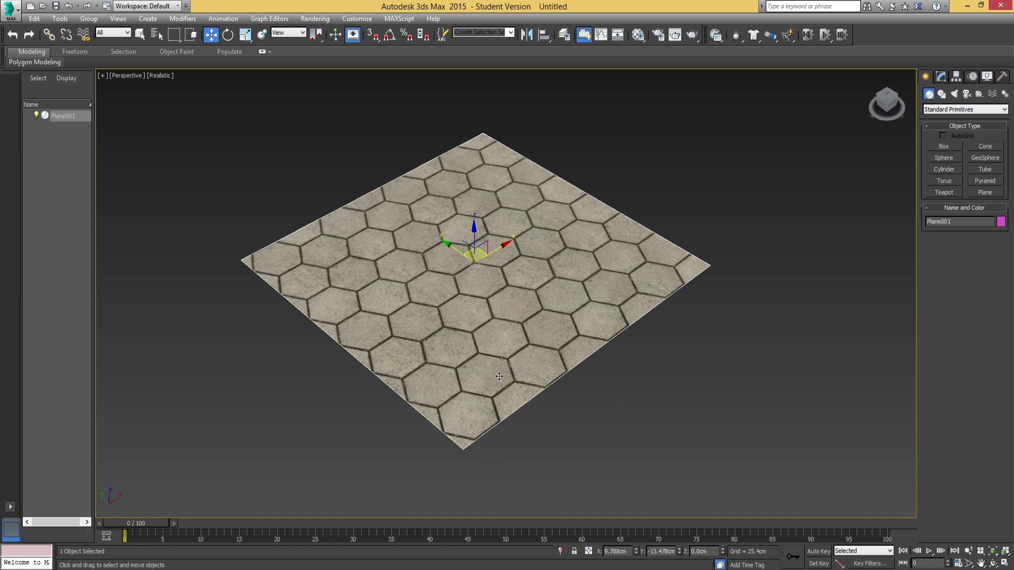
Load FloorsHexagonal specular.jpg as a Bitmap in the floor material's Specular Level slot.
{"action": "left_click", "coordinate": [638, 35]}
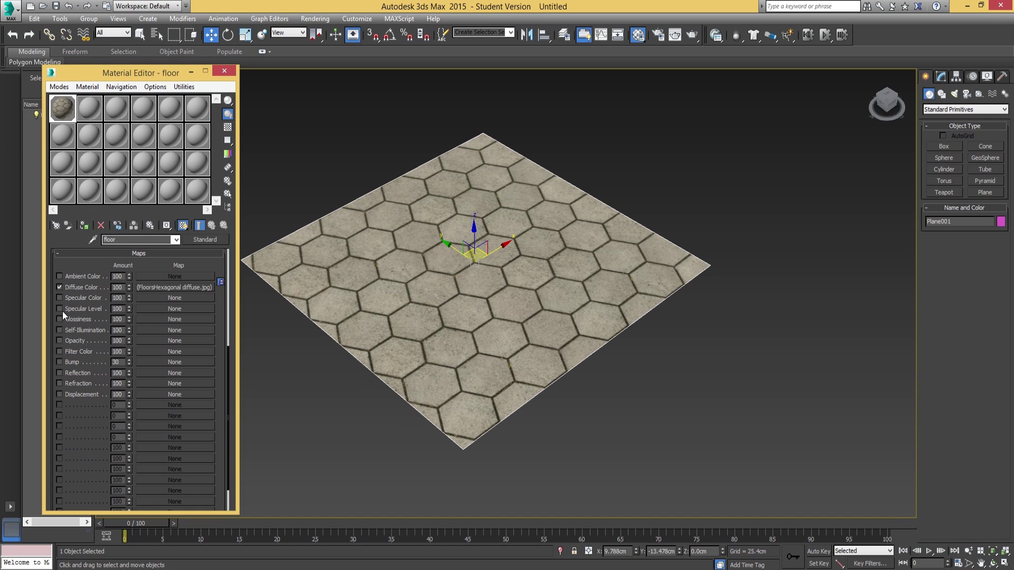
{"action": "scroll", "coordinate": [128, 283], "scroll_direction": "up", "scroll_amount": 2}
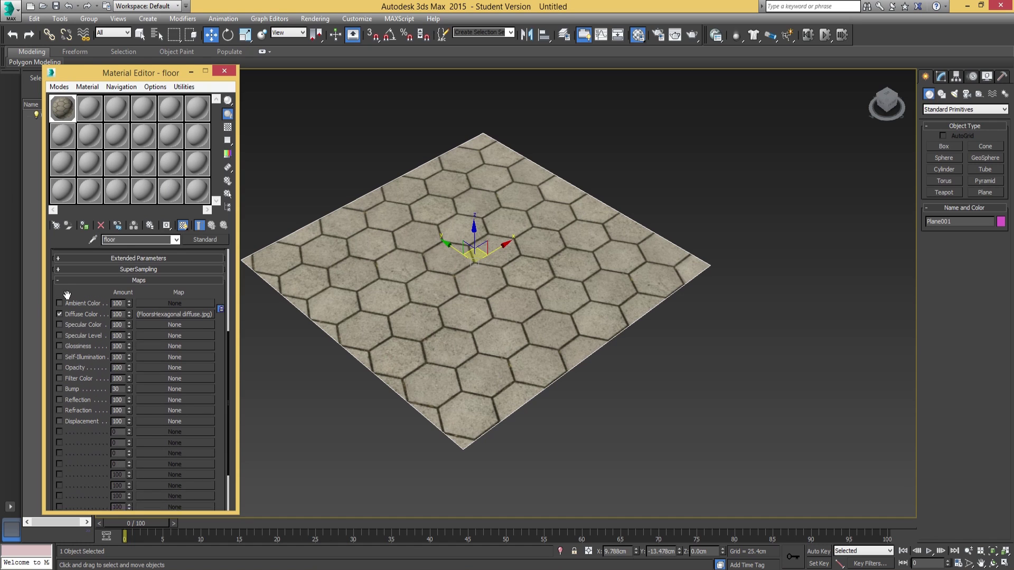
{"action": "left_click", "coordinate": [132, 286]}
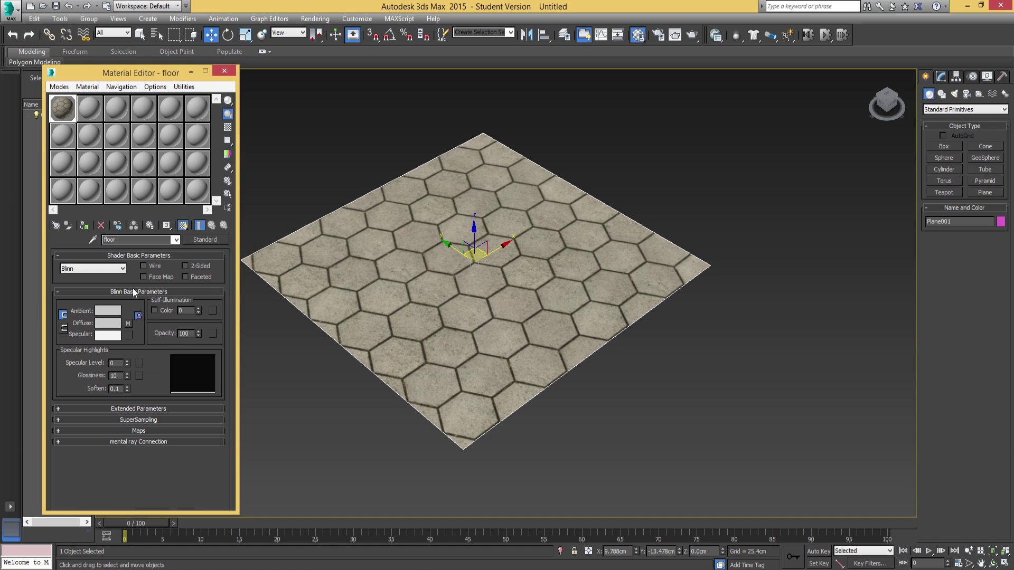
{"action": "left_click", "coordinate": [150, 429]}
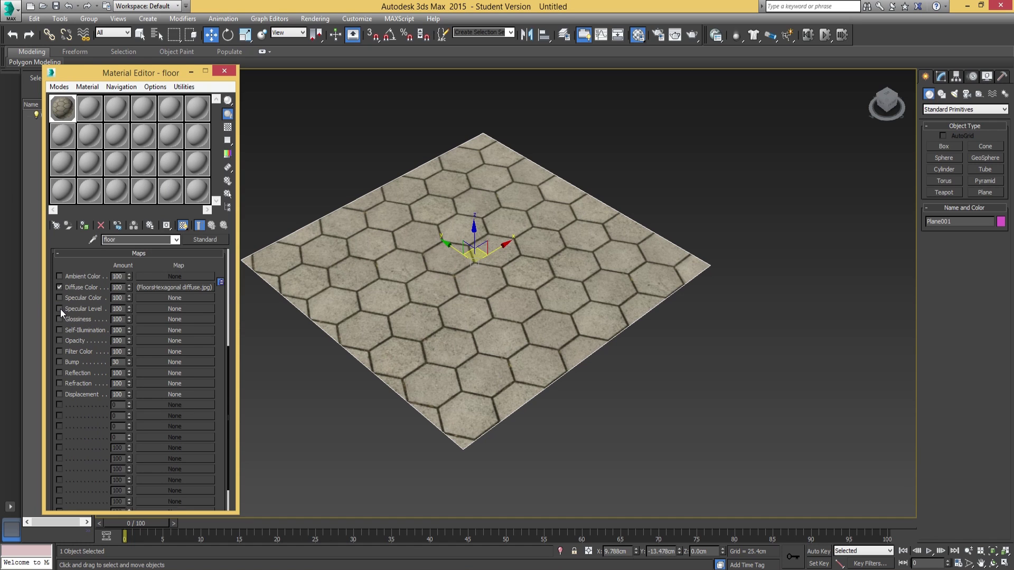
{"action": "left_click", "coordinate": [175, 308]}
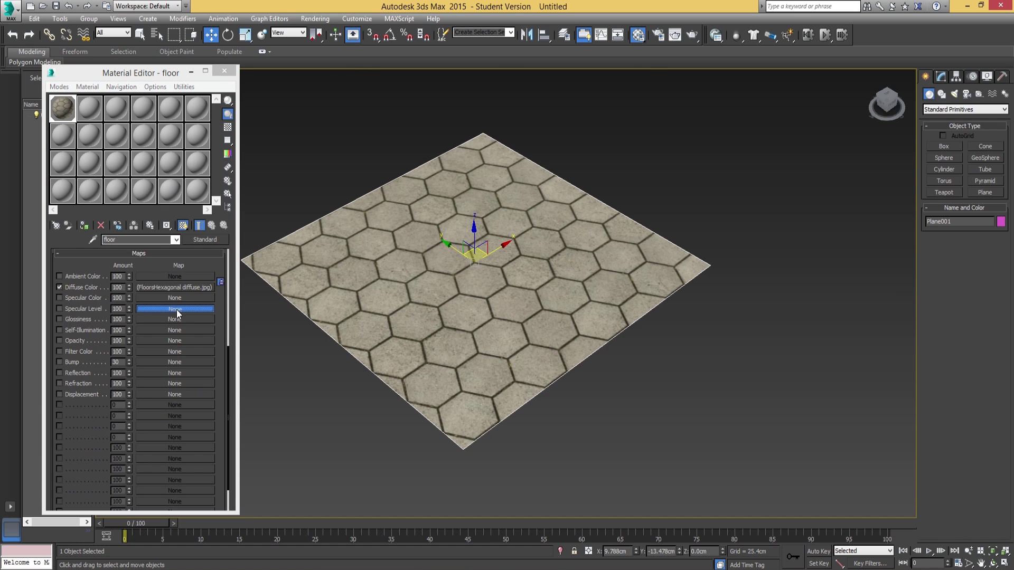
{"action": "double_click", "coordinate": [403, 121]}
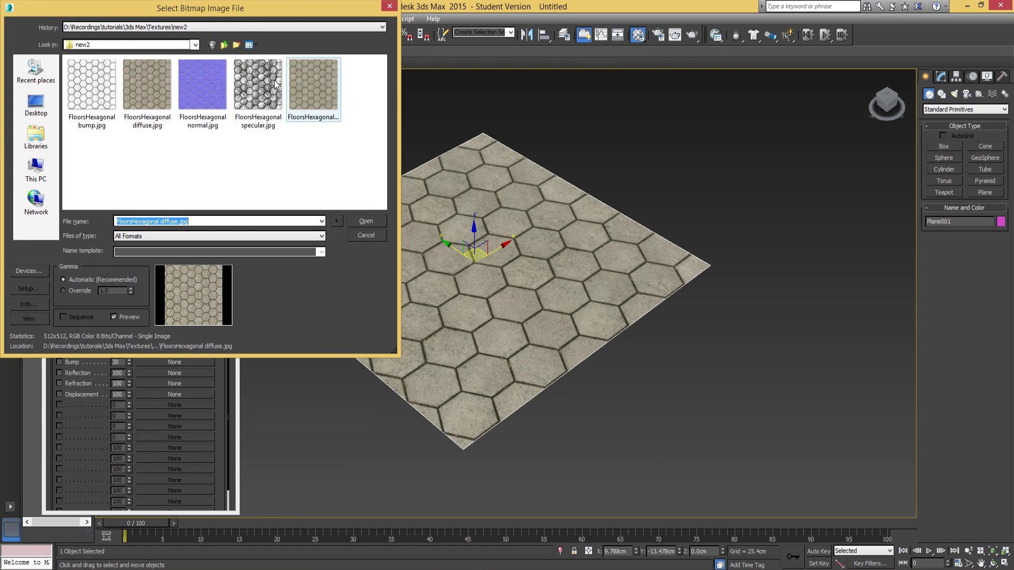
{"action": "left_click", "coordinate": [251, 94]}
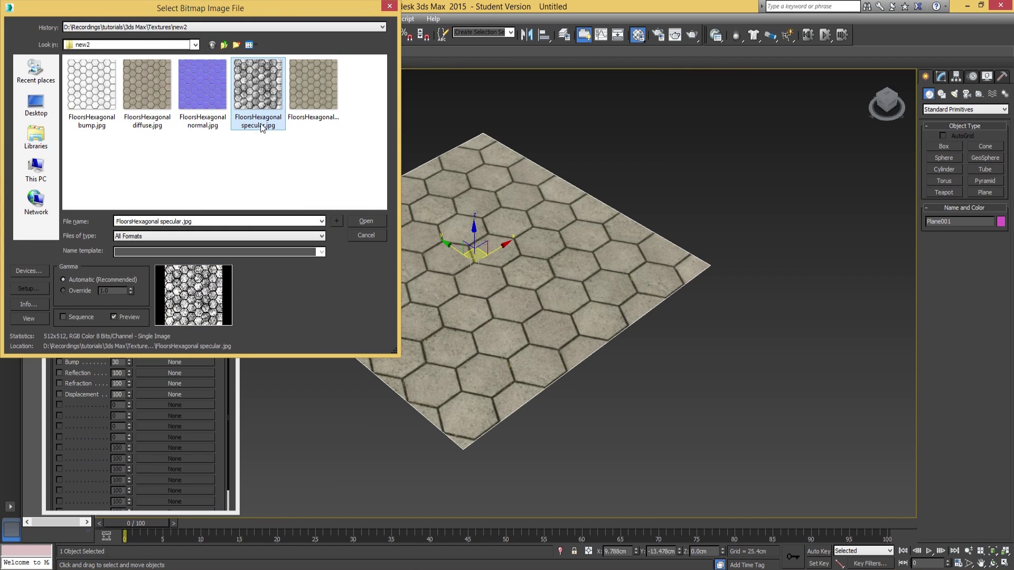
{"action": "double_click", "coordinate": [258, 95]}
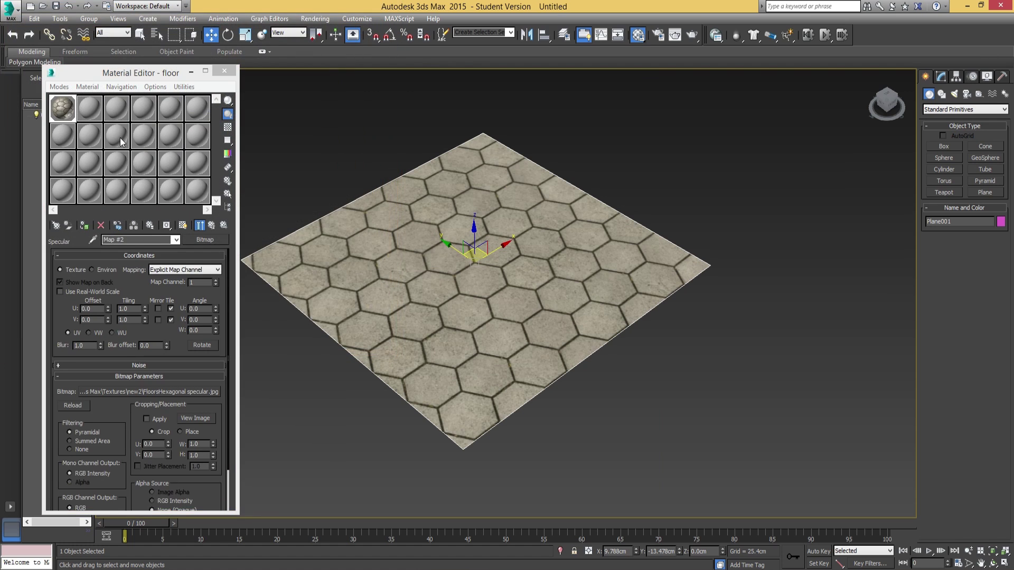
{"action": "left_click", "coordinate": [212, 225]}
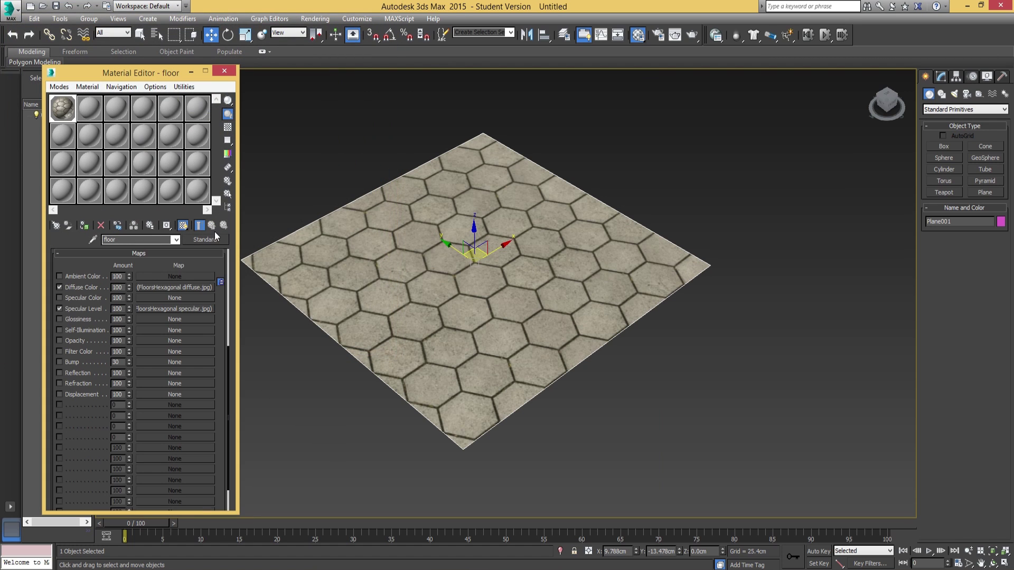
Show the floor material in the viewport as Realistic Materials with Maps.
{"action": "middle_click_drag", "start_coordinate": [345, 308], "coordinate": [348, 316]}
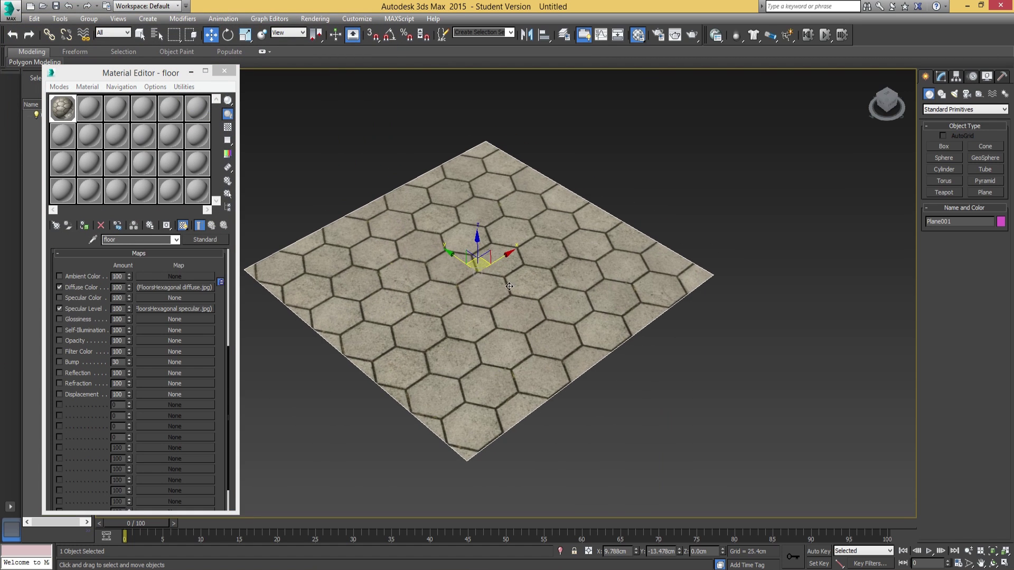
{"action": "scroll", "coordinate": [500, 332], "scroll_direction": "down", "scroll_amount": 2}
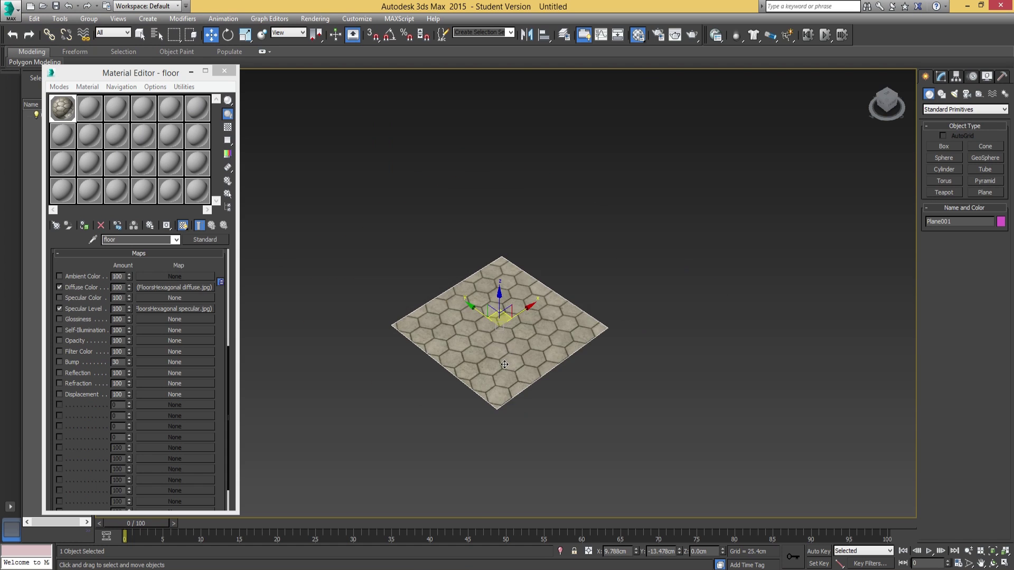
{"action": "scroll", "coordinate": [488, 354], "scroll_direction": "up", "scroll_amount": 5}
{"action": "scroll", "coordinate": [476, 364], "scroll_direction": "down", "scroll_amount": 2}
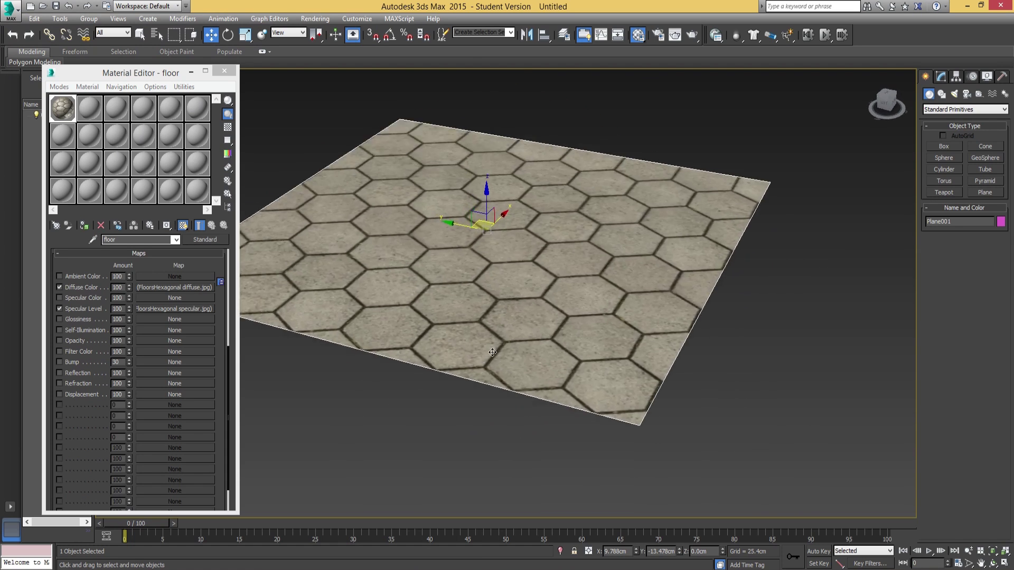
{"action": "scroll", "coordinate": [491, 380], "scroll_direction": "up", "scroll_amount": 3}
{"action": "middle_click_drag", "start_coordinate": [499, 391], "coordinate": [496, 343], "text": "alt"}
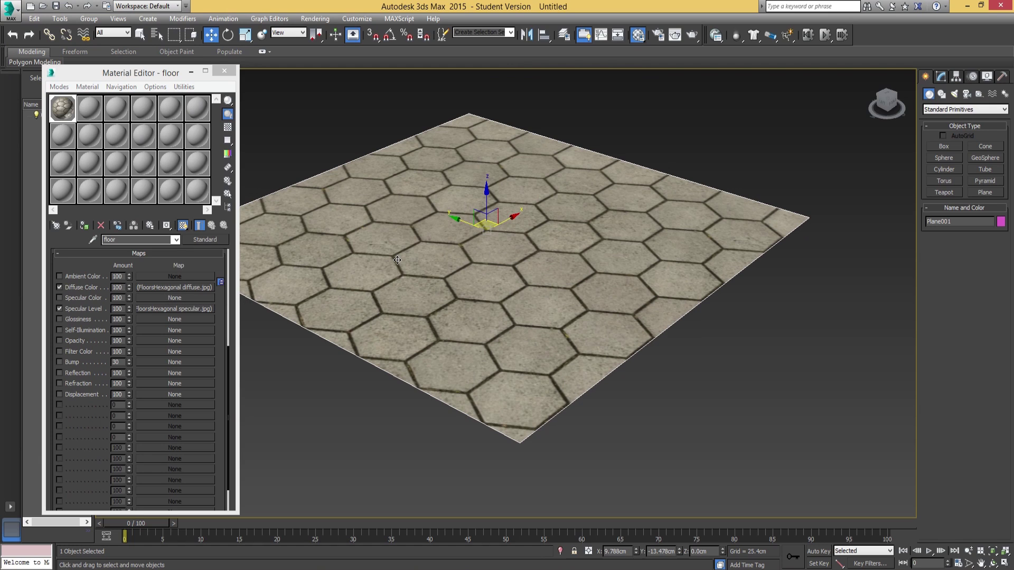
{"action": "left_click", "coordinate": [87, 88]}
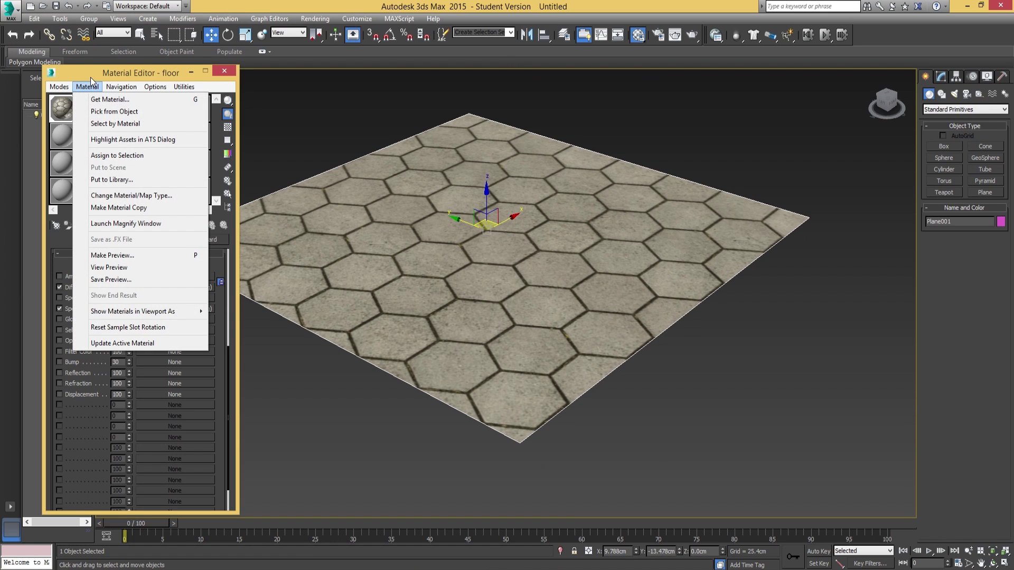
{"action": "mouse_move", "coordinate": [182, 311]}
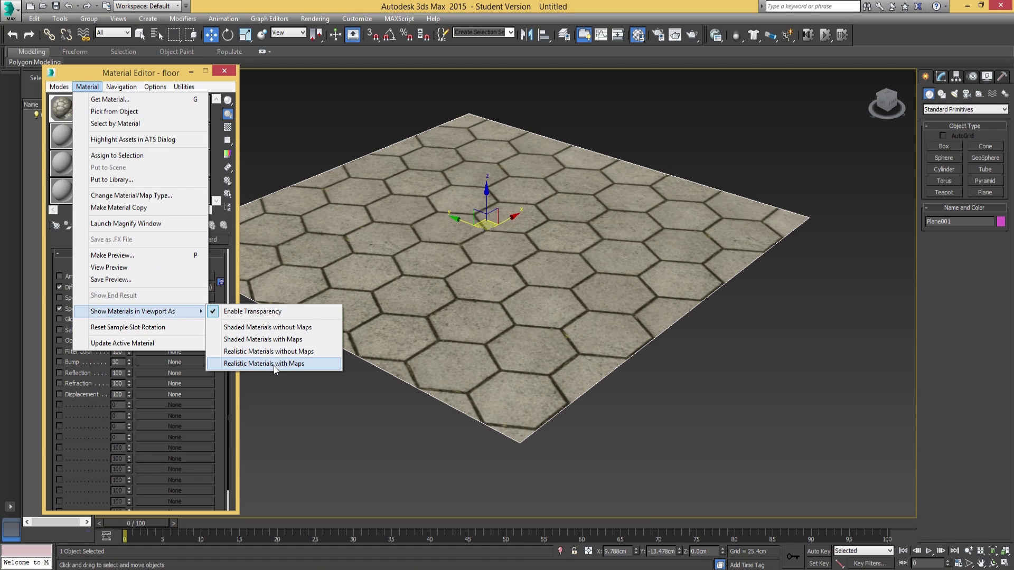
{"action": "left_click", "coordinate": [273, 364]}
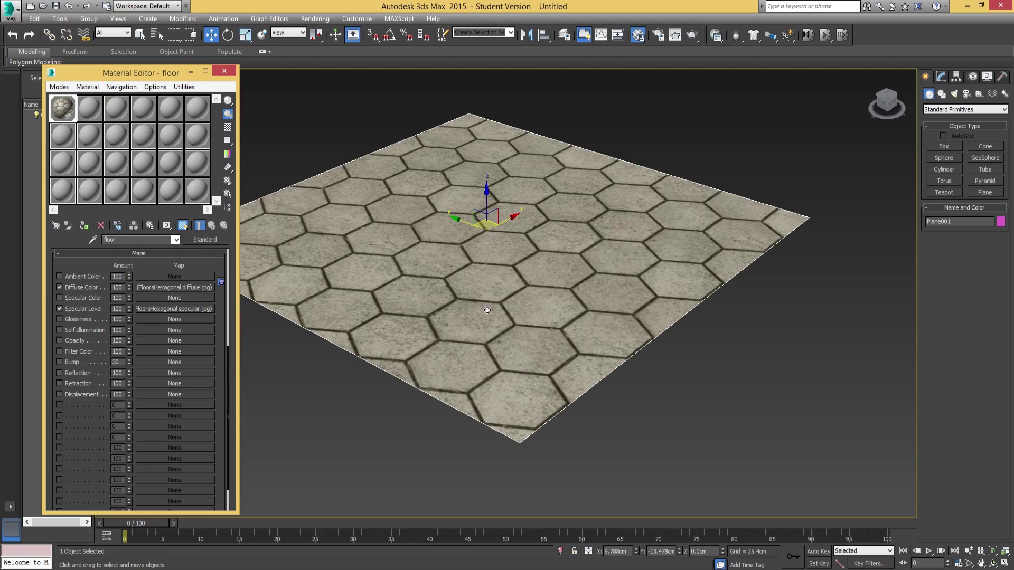
{"action": "scroll", "coordinate": [491, 317], "scroll_direction": "up", "scroll_amount": 4}
Enter 40 as the floor material's Glossiness, then orbit back to a perspective view.
{"action": "middle_click_drag", "start_coordinate": [491, 317], "coordinate": [625, 238], "text": "alt"}
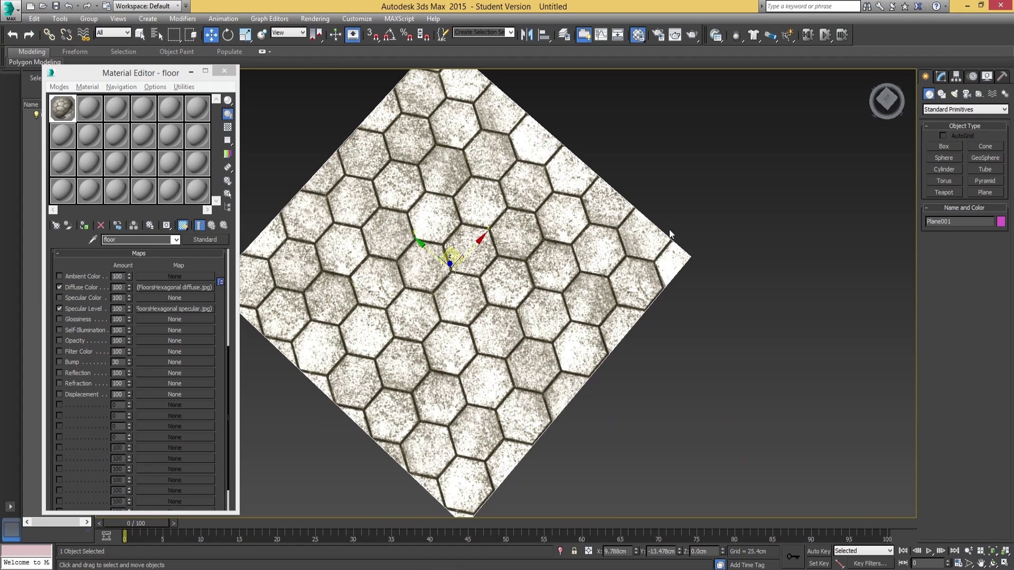
{"action": "scroll", "coordinate": [174, 264], "scroll_direction": "up", "scroll_amount": 5}
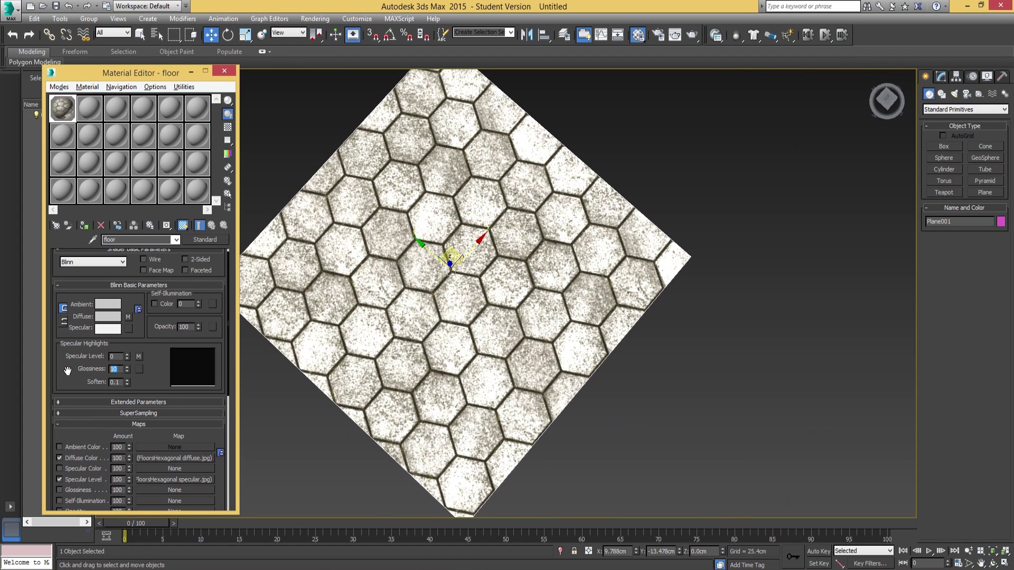
{"action": "type", "text": "40"}
{"action": "key", "text": "Return"}
{"action": "middle_click_drag", "start_coordinate": [437, 397], "coordinate": [420, 350], "text": "alt"}
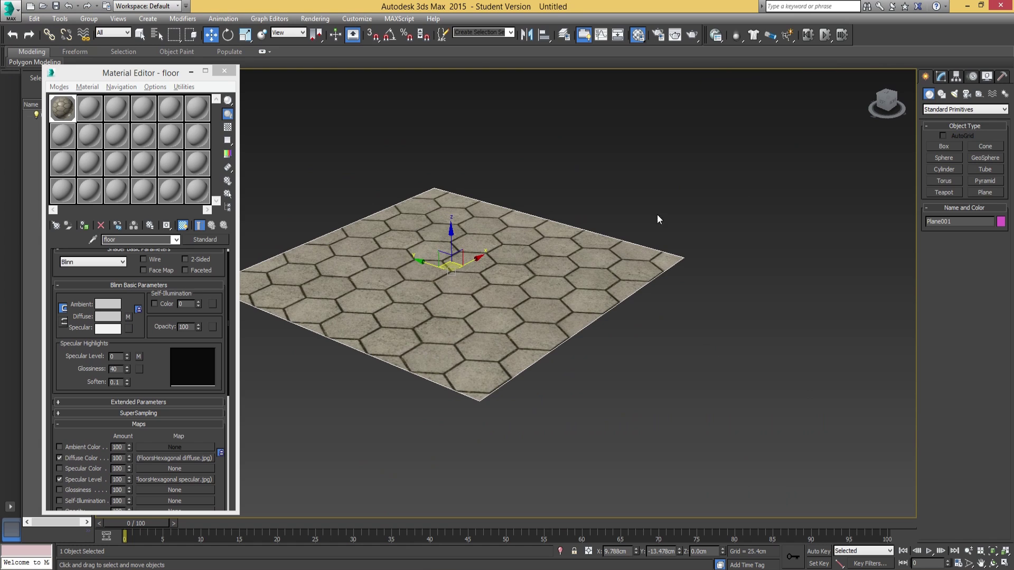
{"action": "middle_click_drag", "start_coordinate": [658, 215], "coordinate": [640, 243], "text": "alt"}
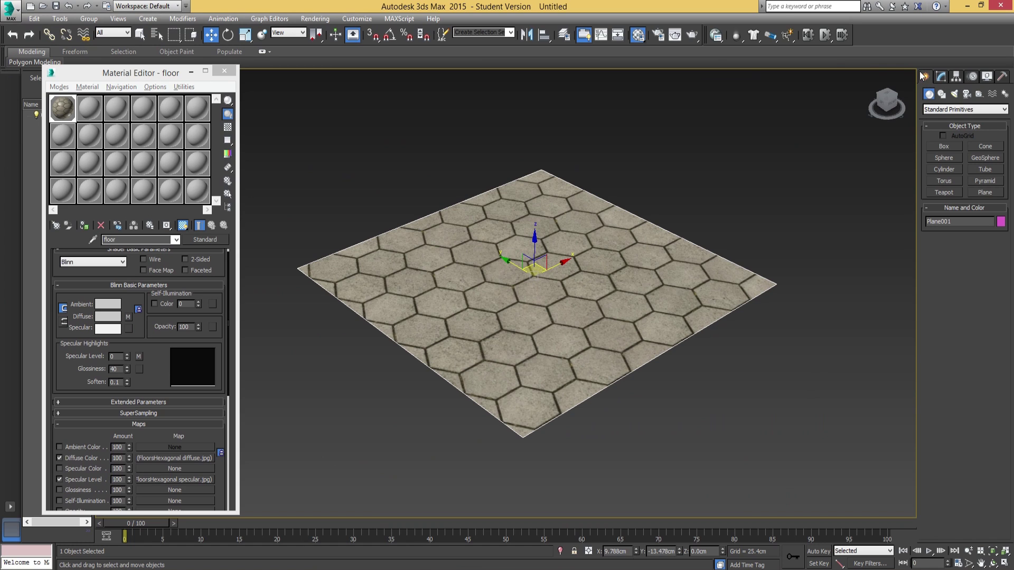
Place a photometric Free Light above the floor, accepting logarithmic exposure control.
{"action": "left_click", "coordinate": [955, 95]}
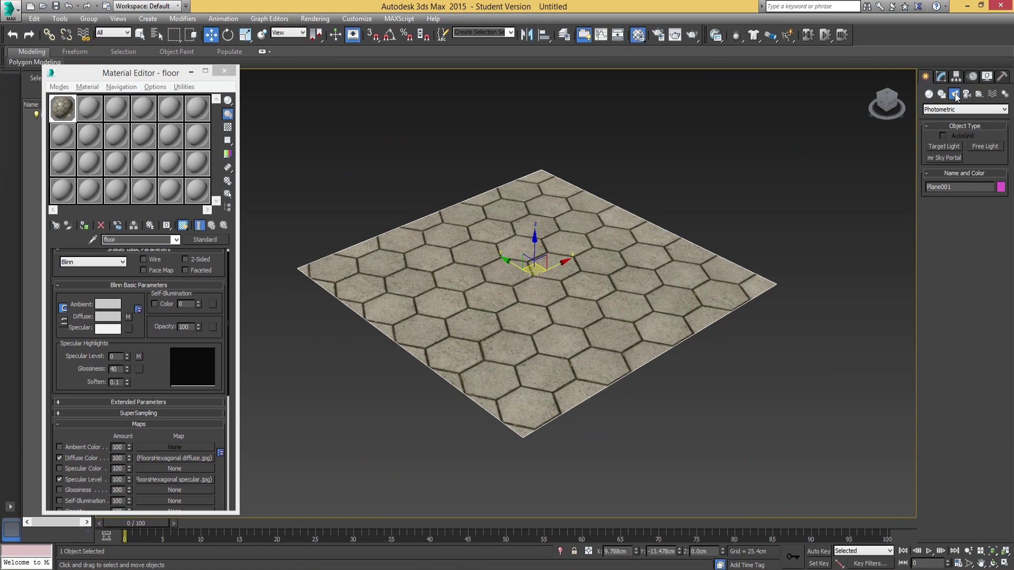
{"action": "left_click", "coordinate": [984, 146]}
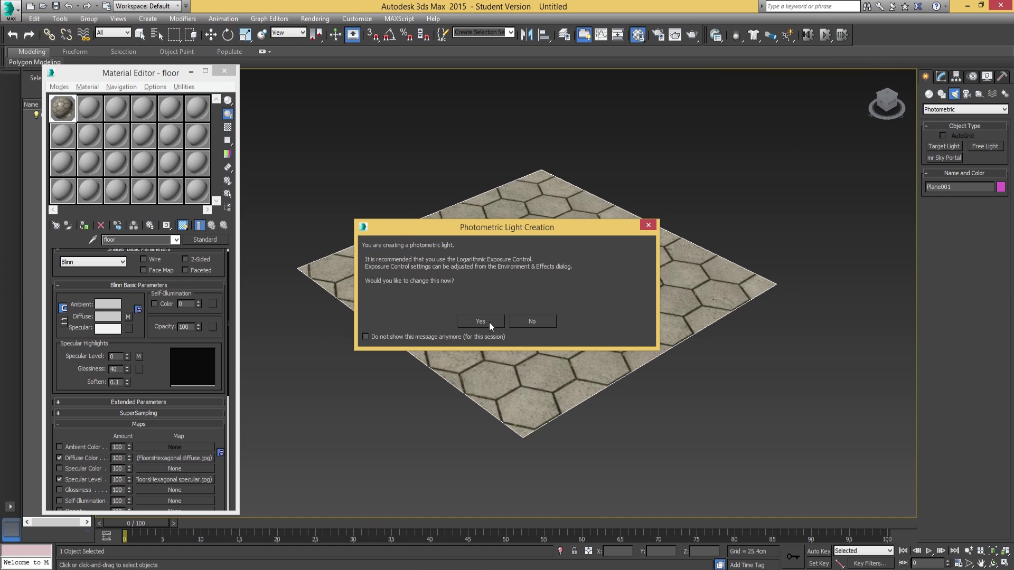
{"action": "left_click", "coordinate": [480, 321]}
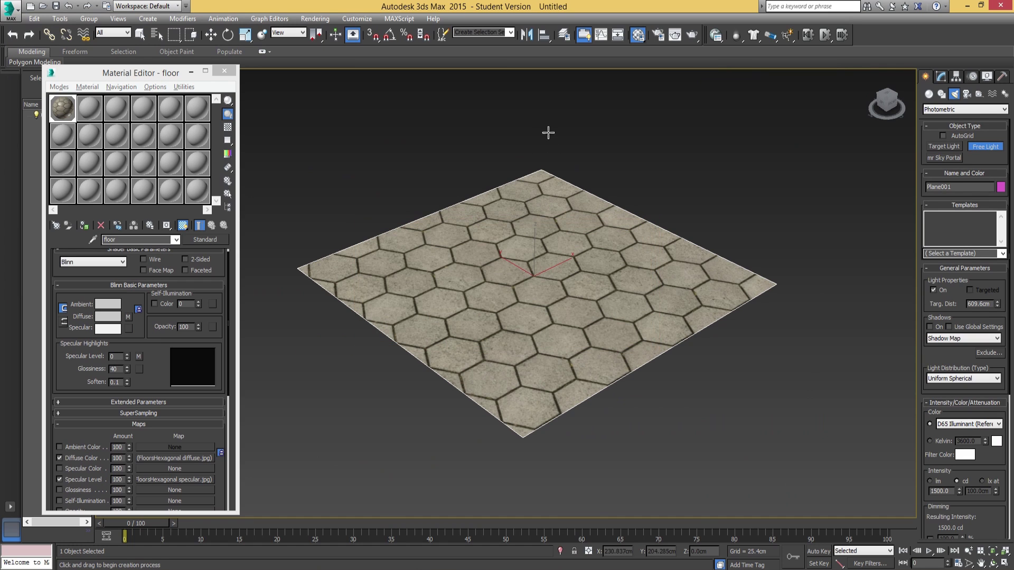
{"action": "middle_click_drag", "start_coordinate": [529, 151], "coordinate": [528, 185]}
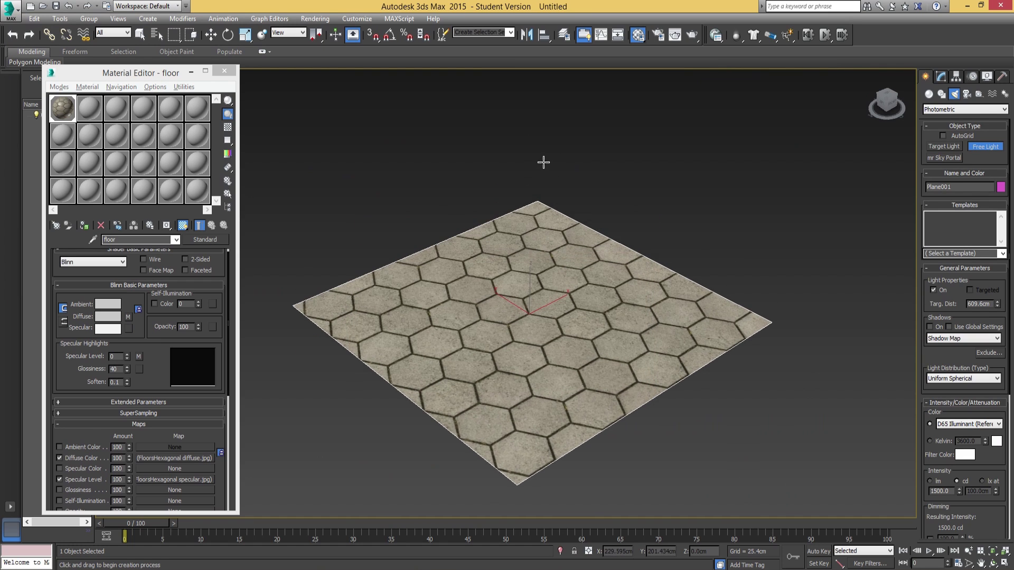
{"action": "left_click", "coordinate": [538, 158]}
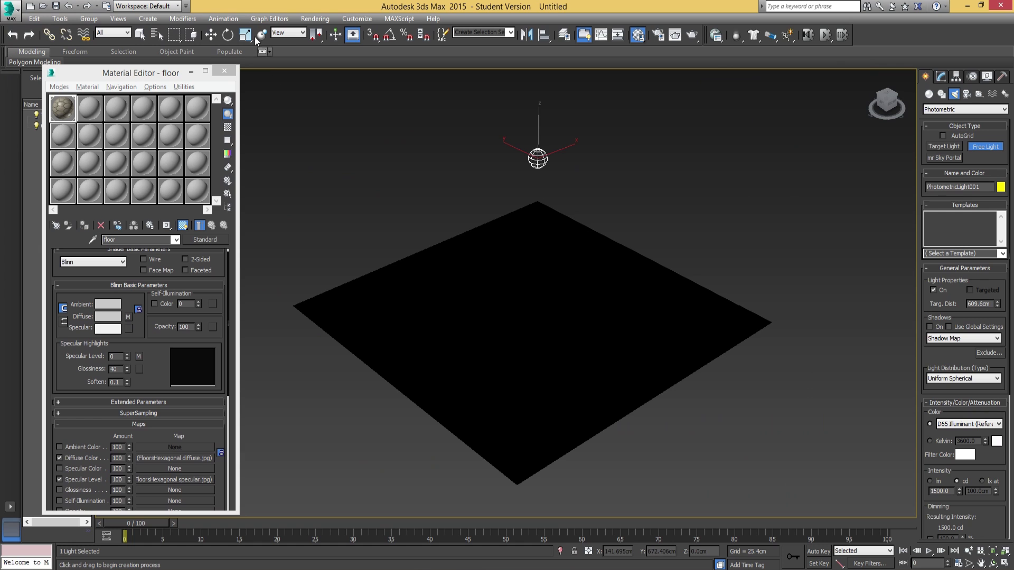
Raise PhotometricLight001 high along Z so the tiles catch specular highlights.
{"action": "left_click", "coordinate": [210, 35]}
{"action": "middle_click_drag", "start_coordinate": [549, 253], "coordinate": [499, 260], "text": "alt"}
{"action": "left_click_drag", "start_coordinate": [534, 128], "coordinate": [537, 117]}
{"action": "middle_click_drag", "start_coordinate": [537, 117], "coordinate": [517, 222], "text": "alt"}
{"action": "left_click_drag", "start_coordinate": [615, 178], "coordinate": [591, 82]}
{"action": "middle_click_drag", "start_coordinate": [590, 82], "coordinate": [652, 293], "text": "alt"}
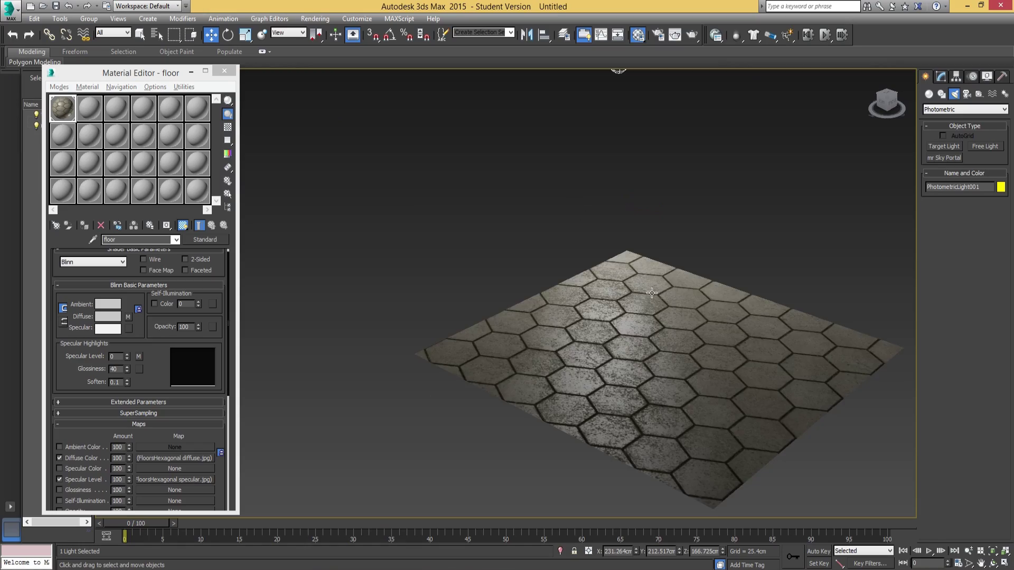
{"action": "scroll", "coordinate": [517, 309], "scroll_direction": "up", "scroll_amount": 6}
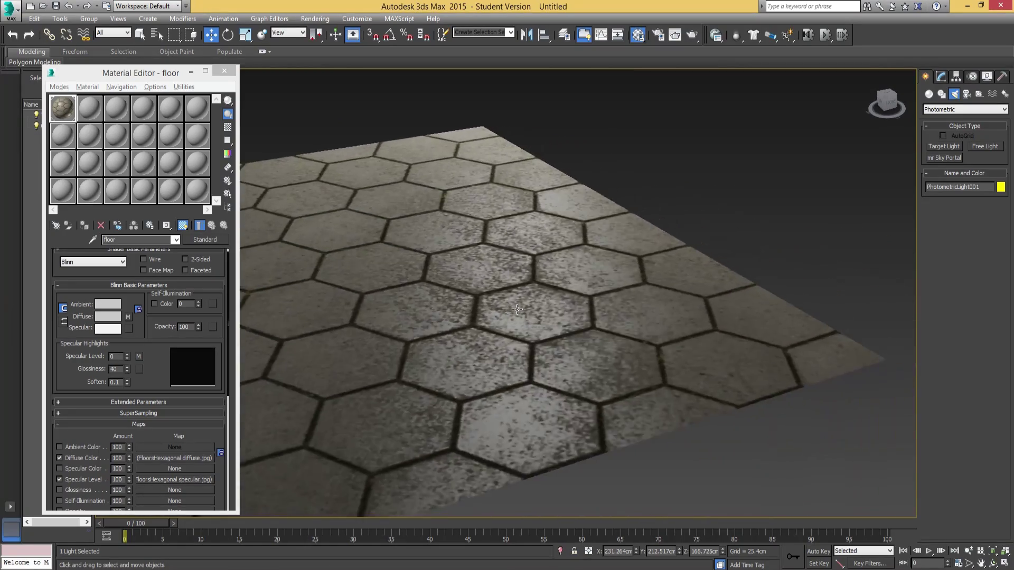
{"action": "middle_click_drag", "start_coordinate": [517, 310], "coordinate": [542, 313], "text": "alt"}
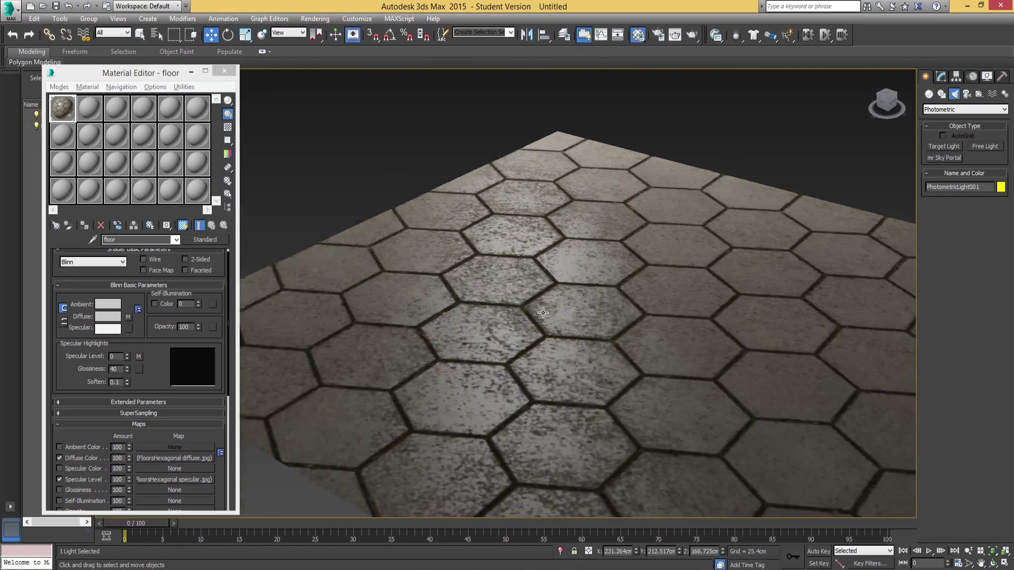
{"action": "scroll", "coordinate": [542, 312], "scroll_direction": "down", "scroll_amount": 6}
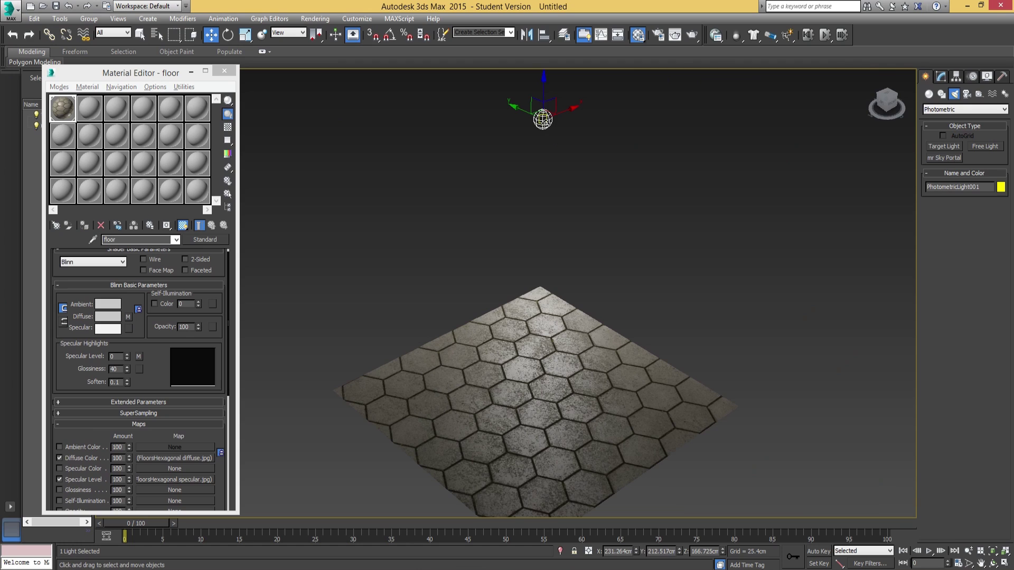
Set PhotometricLight001's emission shape to Sphere and zoom in on the floor.
{"action": "left_click", "coordinate": [946, 78]}
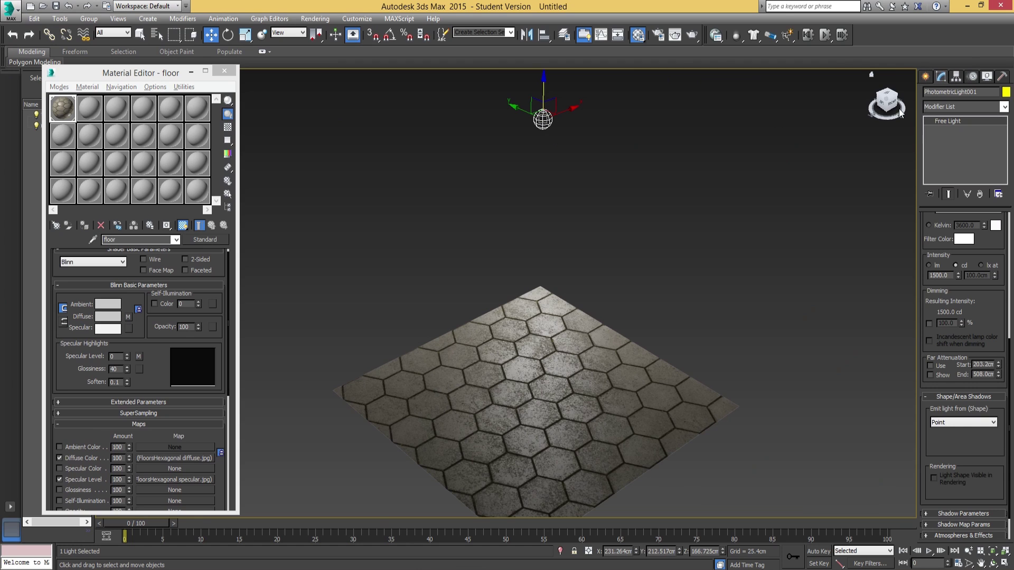
{"action": "left_click", "coordinate": [952, 423]}
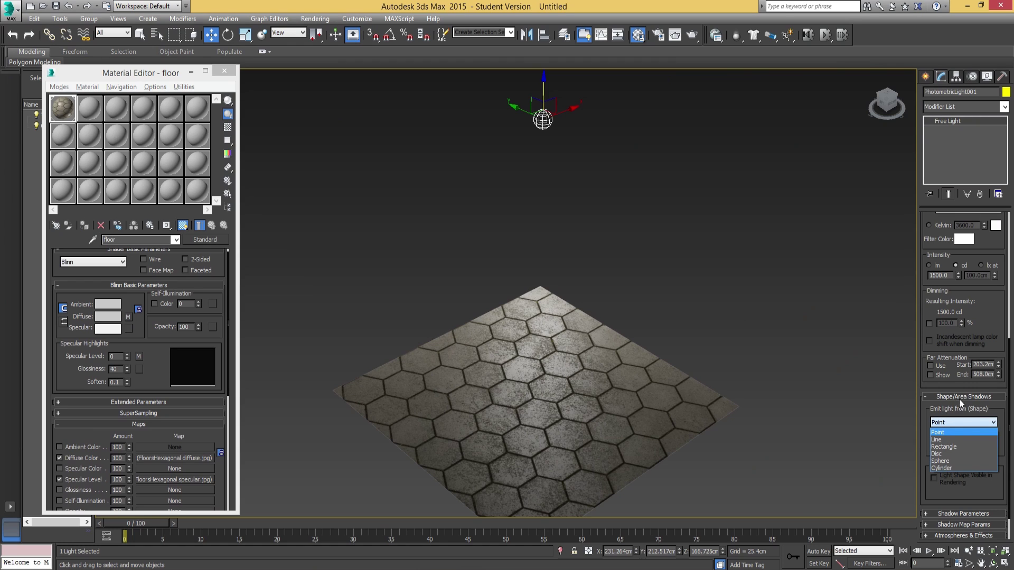
{"action": "left_click", "coordinate": [944, 461]}
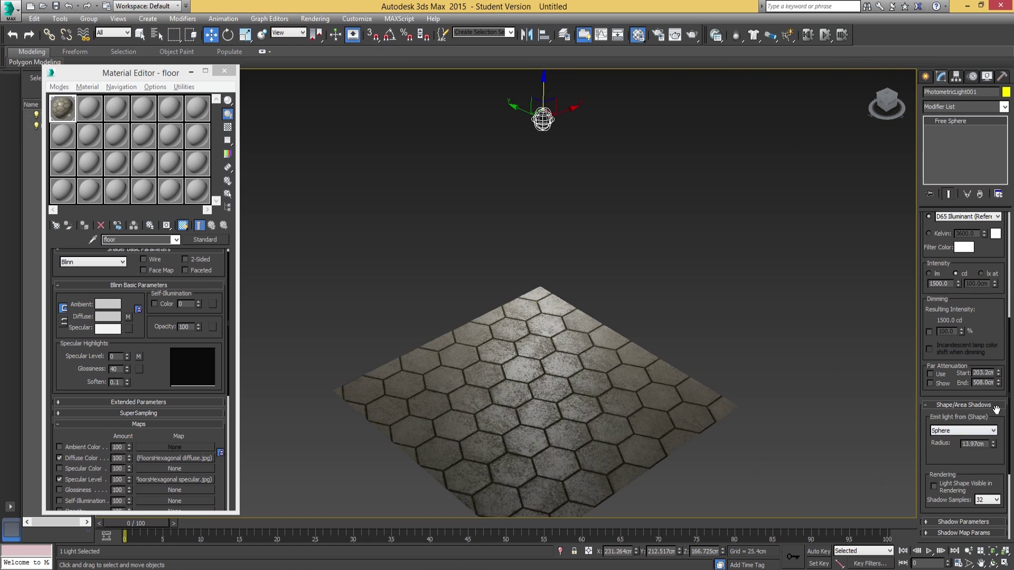
{"action": "scroll", "coordinate": [998, 393], "scroll_direction": "up", "scroll_amount": 4}
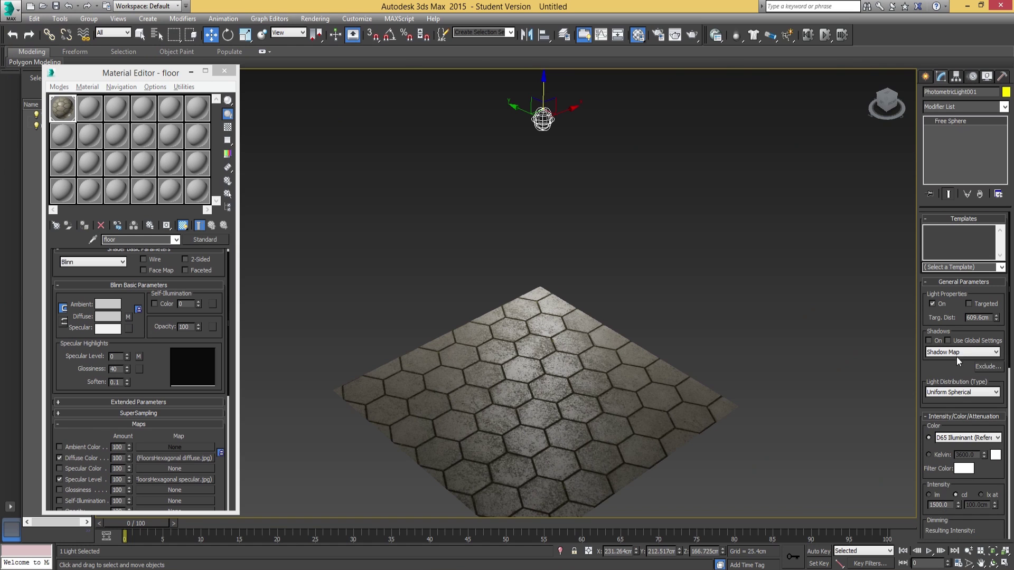
{"action": "scroll", "coordinate": [549, 380], "scroll_direction": "up", "scroll_amount": 2}
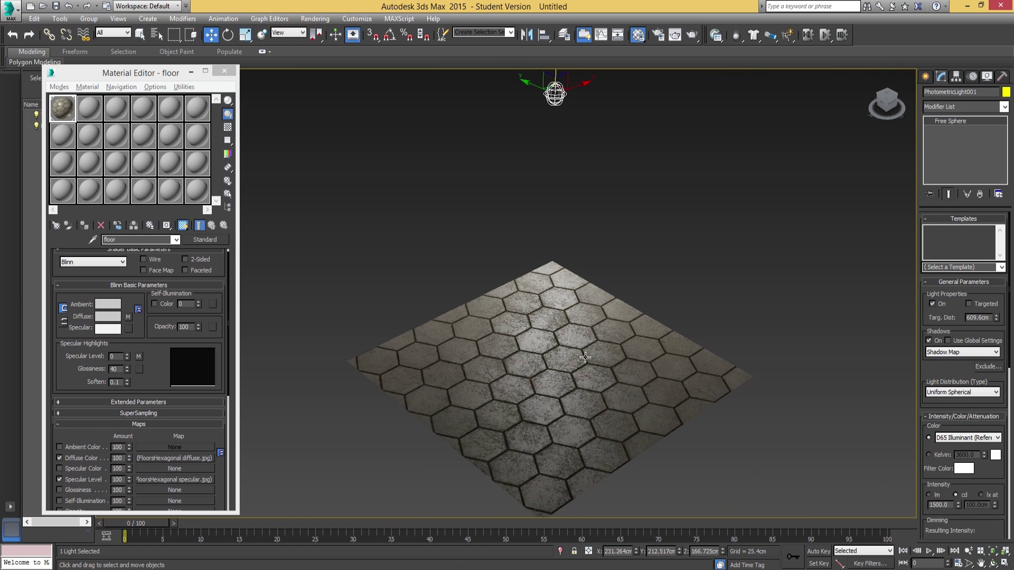
{"action": "scroll", "coordinate": [551, 381], "scroll_direction": "up", "scroll_amount": 2}
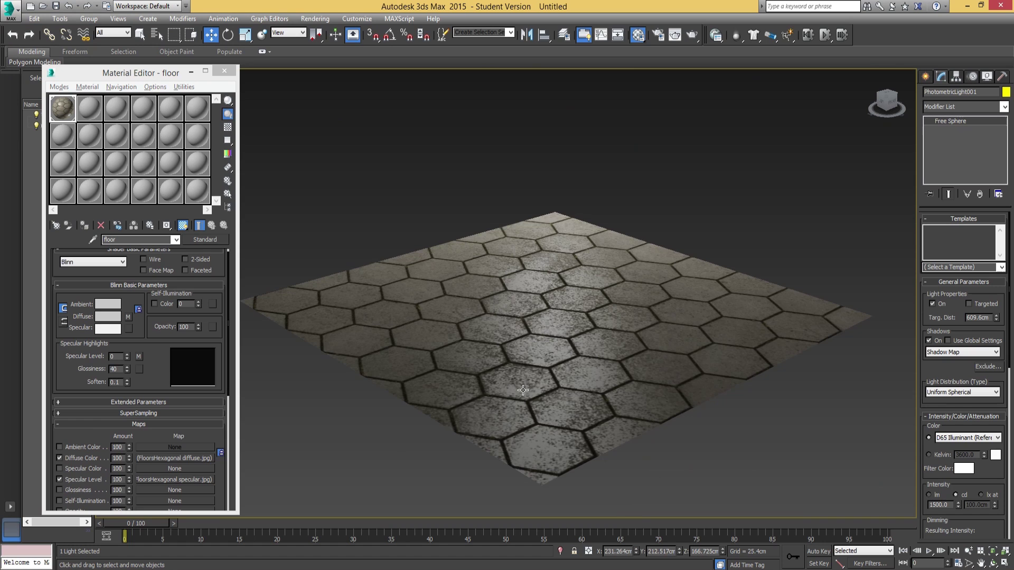
{"action": "middle_click_drag", "start_coordinate": [550, 381], "coordinate": [523, 363]}
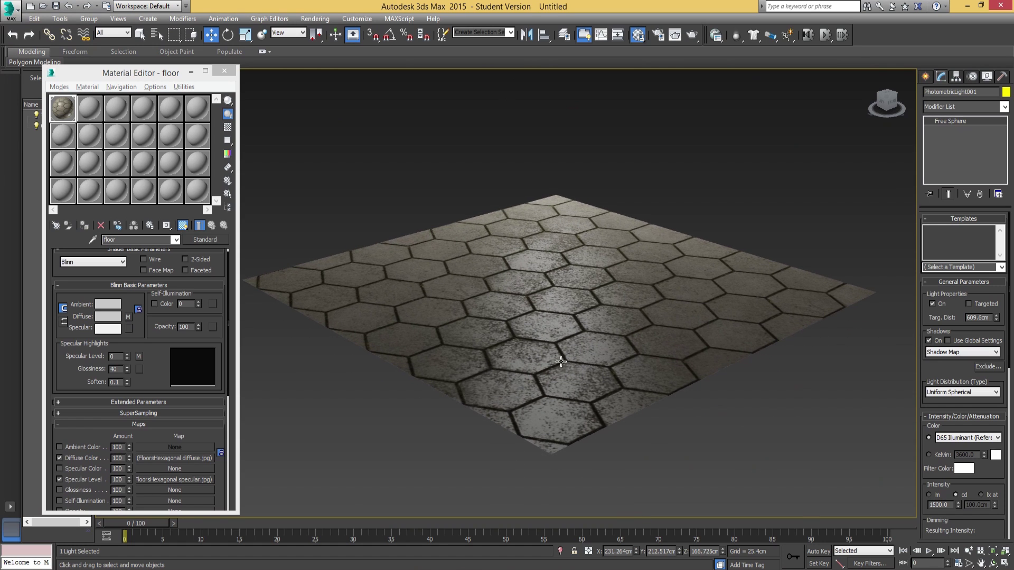
{"action": "mouse_move", "coordinate": [516, 394]}
{"action": "middle_mouse_down", "text": "alt"}
{"action": "mouse_move", "coordinate": [545, 395]}
{"action": "mouse_move", "coordinate": [534, 390]}
{"action": "middle_mouse_up", "text": "alt"}
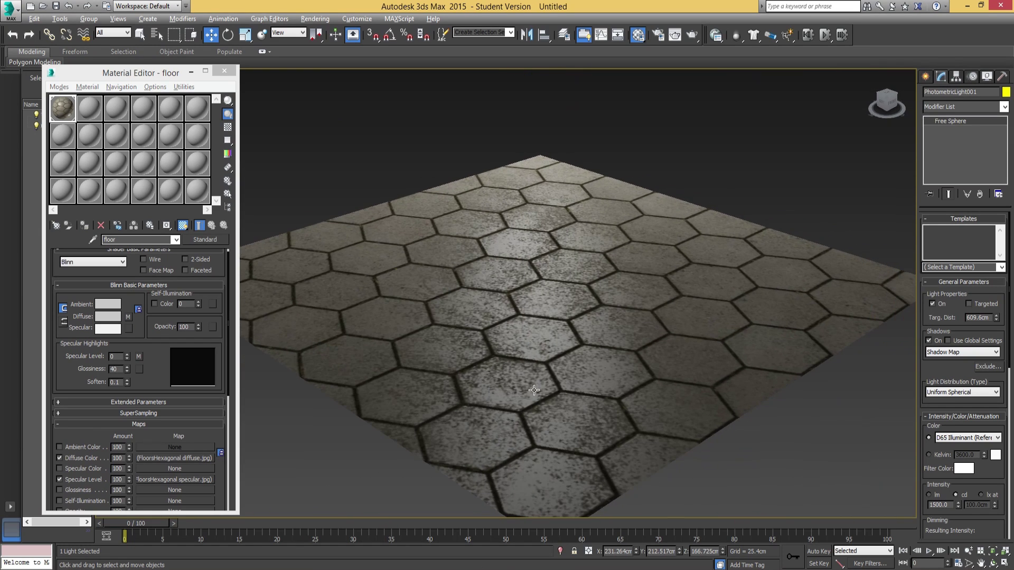
{"action": "left_click", "coordinate": [75, 479]}
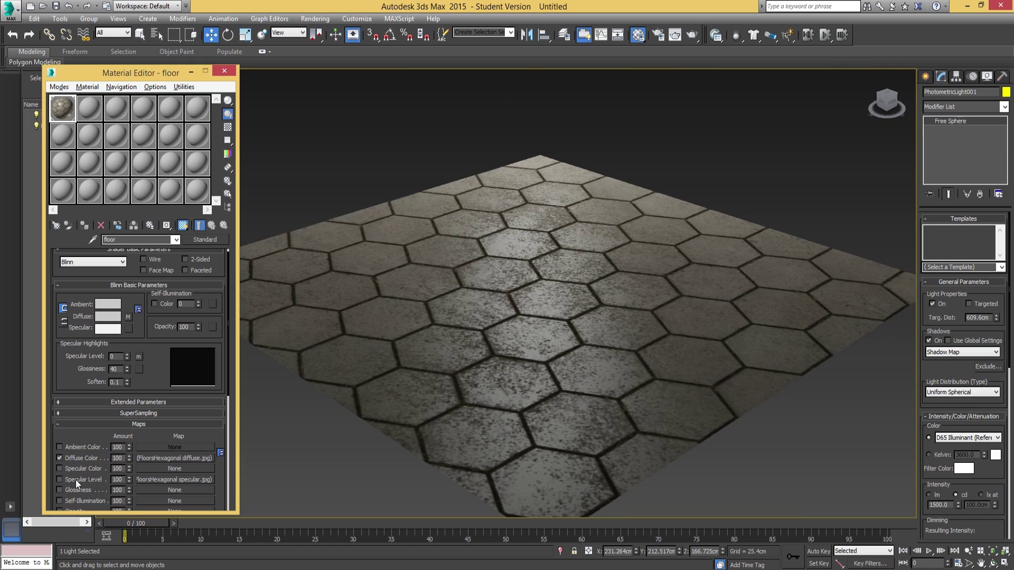
{"action": "middle_click_drag", "start_coordinate": [443, 396], "coordinate": [351, 427], "text": "alt"}
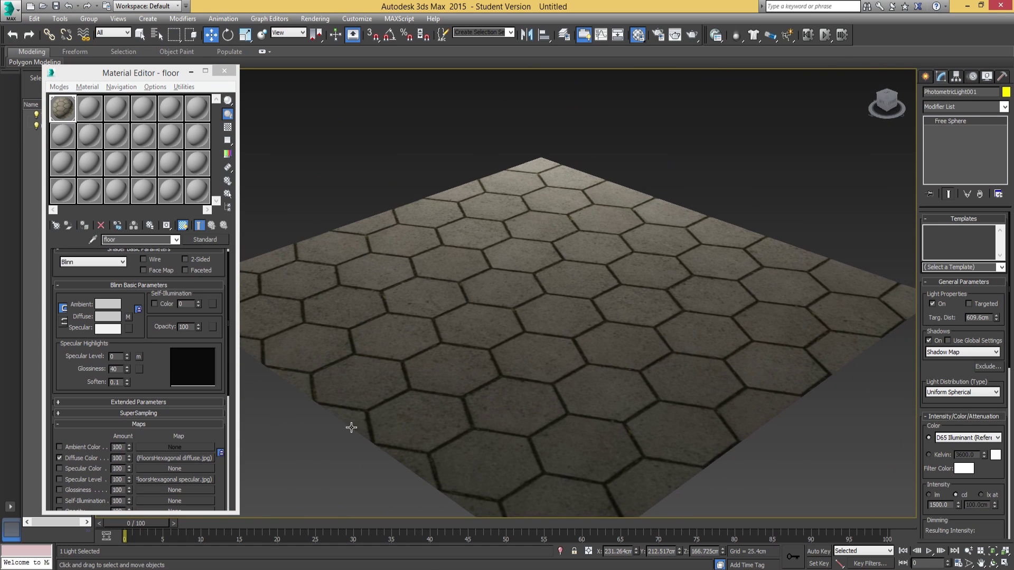
{"action": "left_click", "coordinate": [80, 477]}
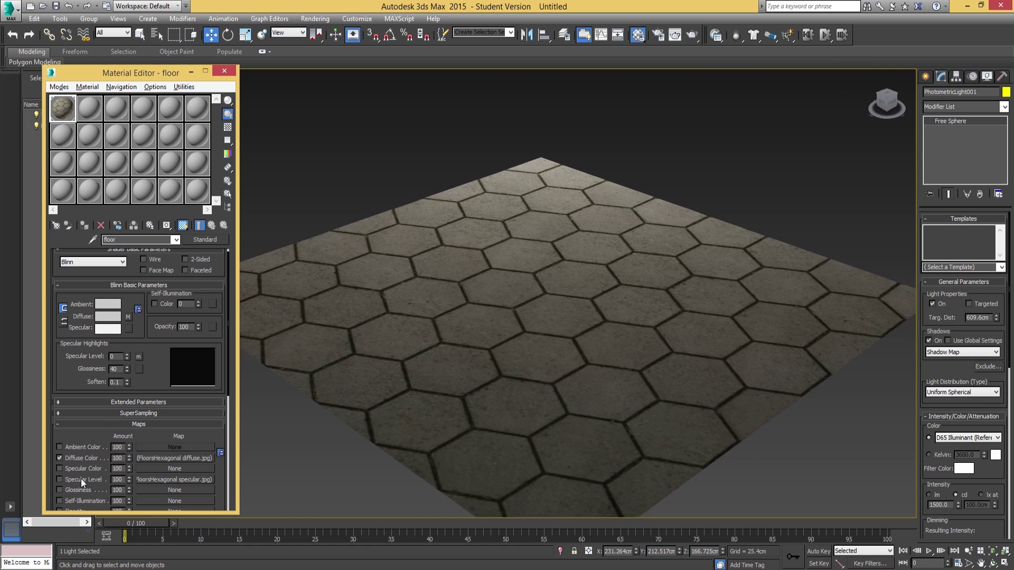
{"action": "middle_click_drag", "start_coordinate": [509, 434], "coordinate": [380, 442], "text": "alt"}
Adjust the floor Glossiness spinner, resetting it to 0, and settle it at 45.
{"action": "left_click_drag", "start_coordinate": [127, 371], "coordinate": [126, 366]}
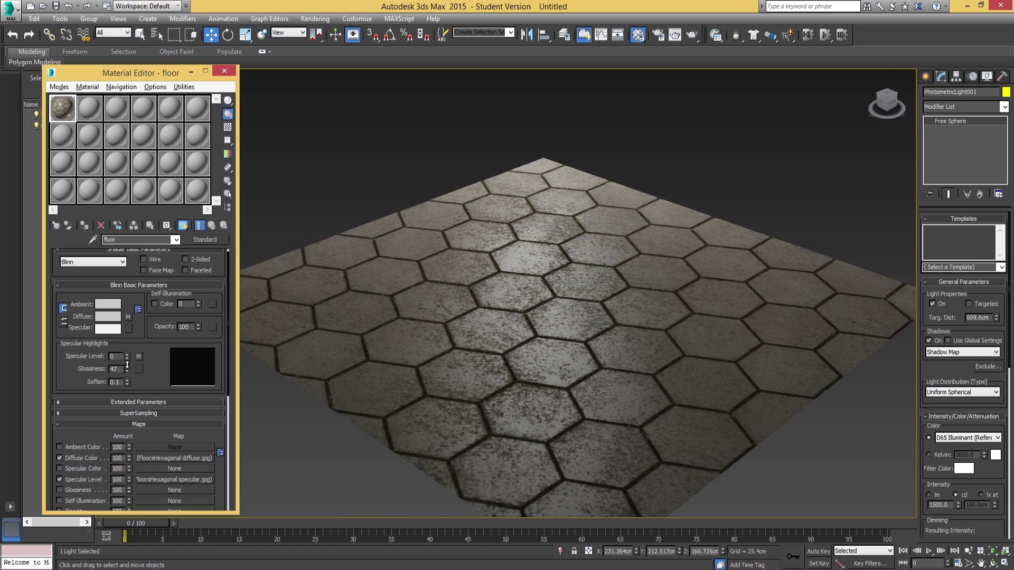
{"action": "middle_click_drag", "start_coordinate": [517, 404], "coordinate": [320, 394], "text": "alt"}
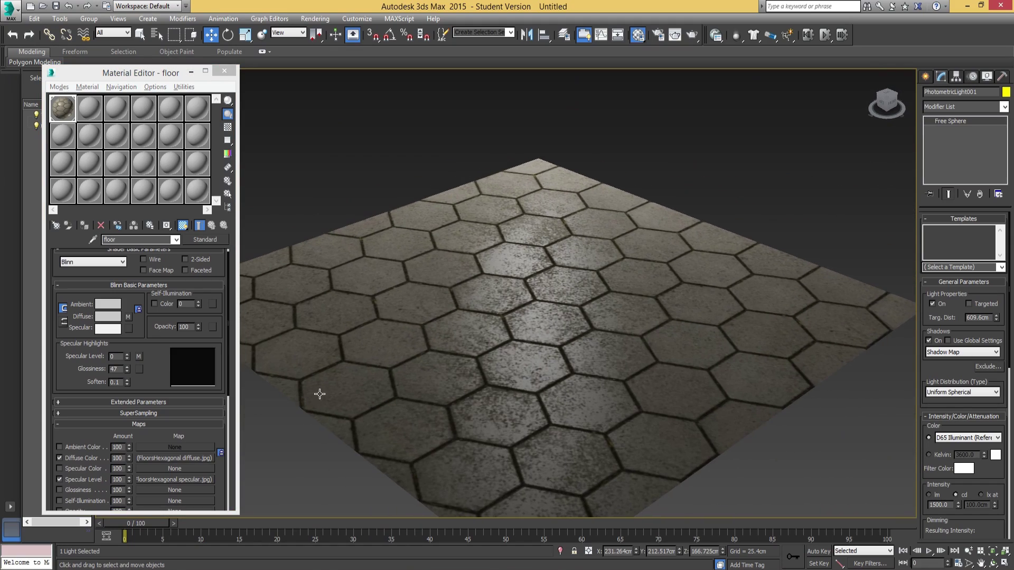
{"action": "right_click", "coordinate": [127, 369]}
{"action": "middle_click_drag", "start_coordinate": [401, 401], "coordinate": [415, 391], "text": "alt"}
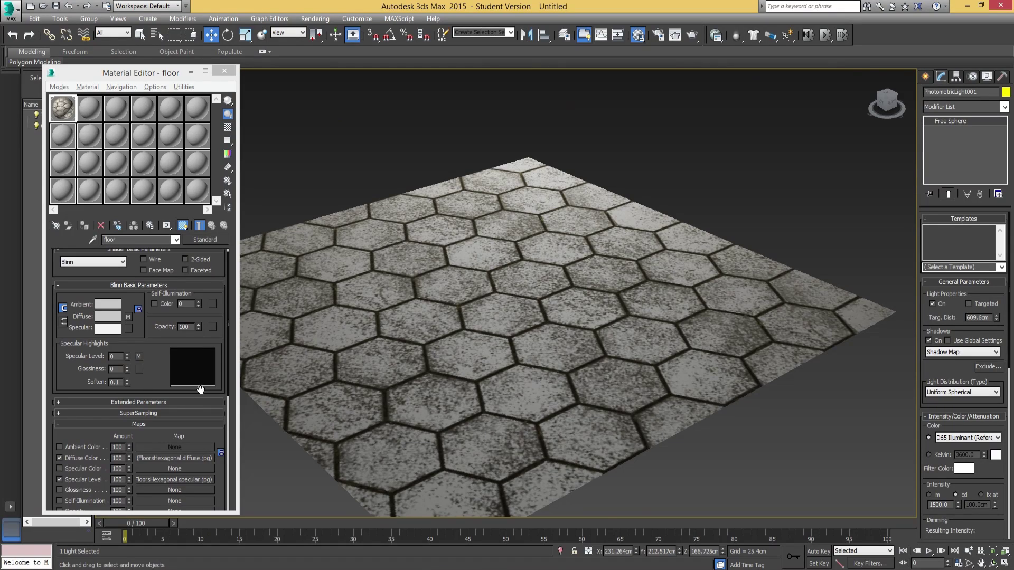
{"action": "mouse_move", "coordinate": [128, 371]}
{"action": "left_mouse_down"}
{"action": "mouse_move", "coordinate": [135, 343]}
{"action": "mouse_move", "coordinate": [126, 368]}
{"action": "left_mouse_up"}
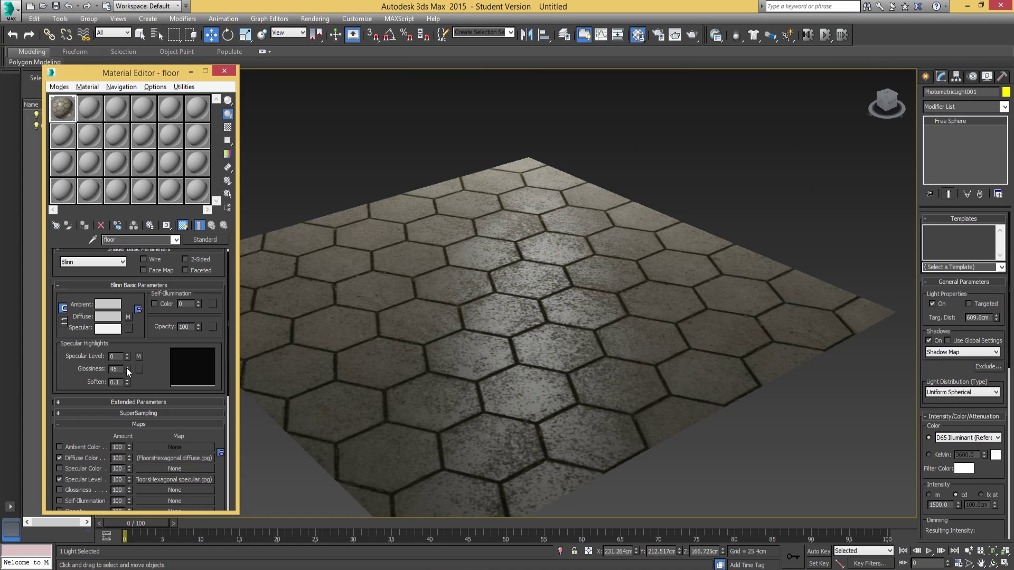
{"action": "middle_click_drag", "start_coordinate": [417, 379], "coordinate": [419, 378], "text": "alt"}
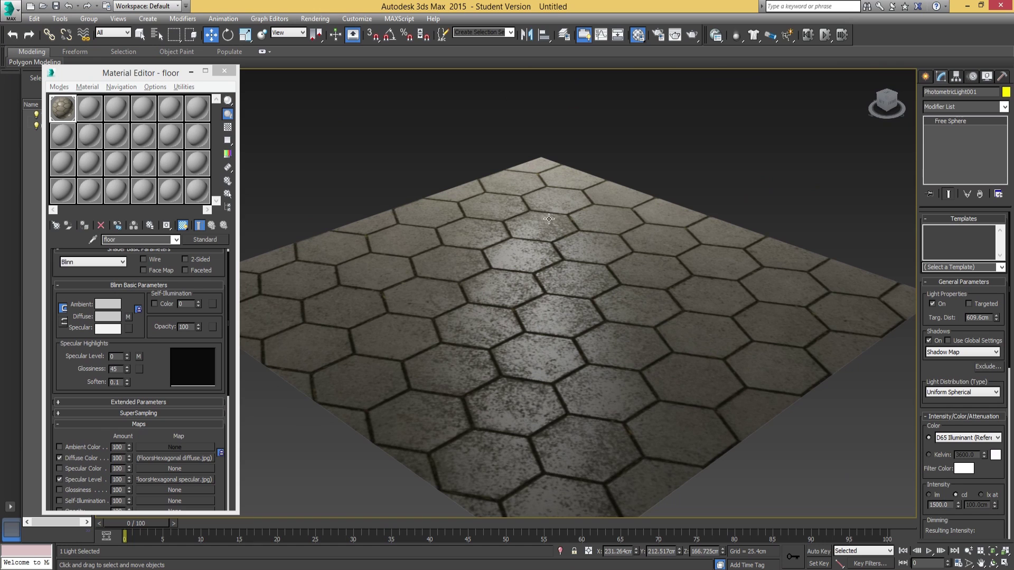
Display the floor material in the viewport as Realistic Materials with Maps.
{"action": "left_click", "coordinate": [97, 86]}
{"action": "mouse_move", "coordinate": [174, 316]}
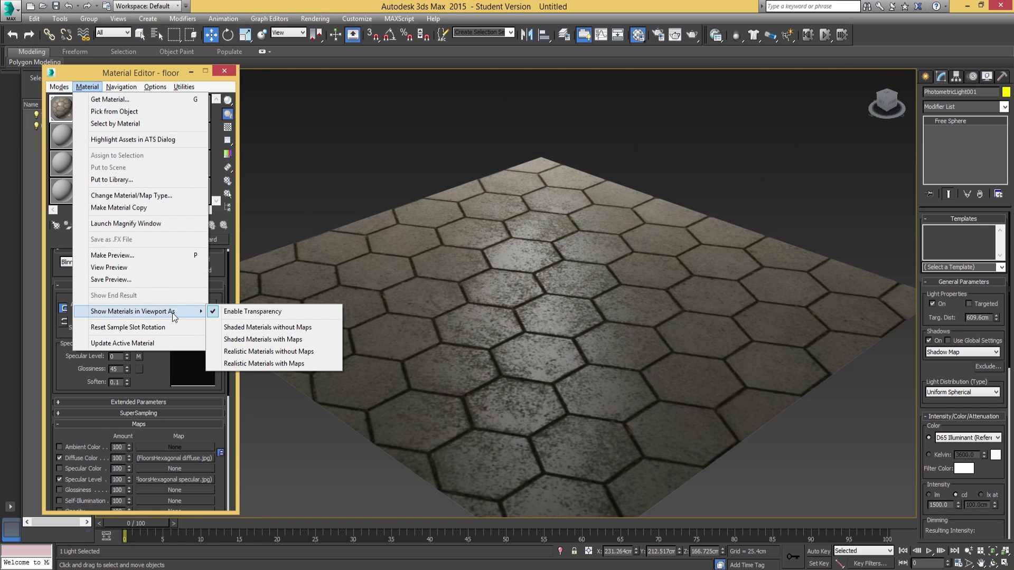
{"action": "left_click", "coordinate": [272, 365]}
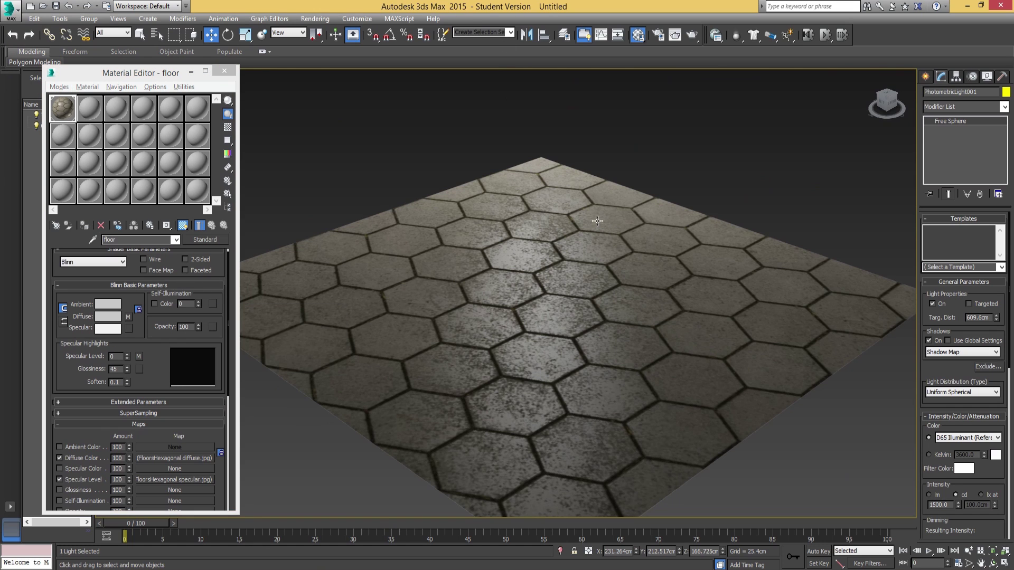
Test-render the Perspective view twice to inspect the speckled glossy tile highlights, closing each render.
{"action": "middle_click_drag", "start_coordinate": [517, 284], "coordinate": [510, 276]}
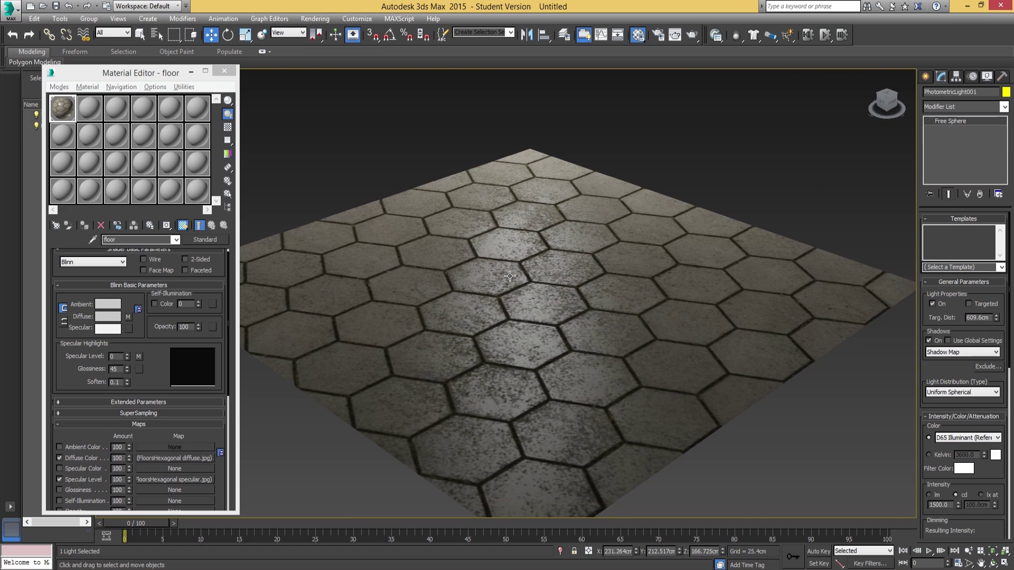
{"action": "left_click", "coordinate": [674, 34]}
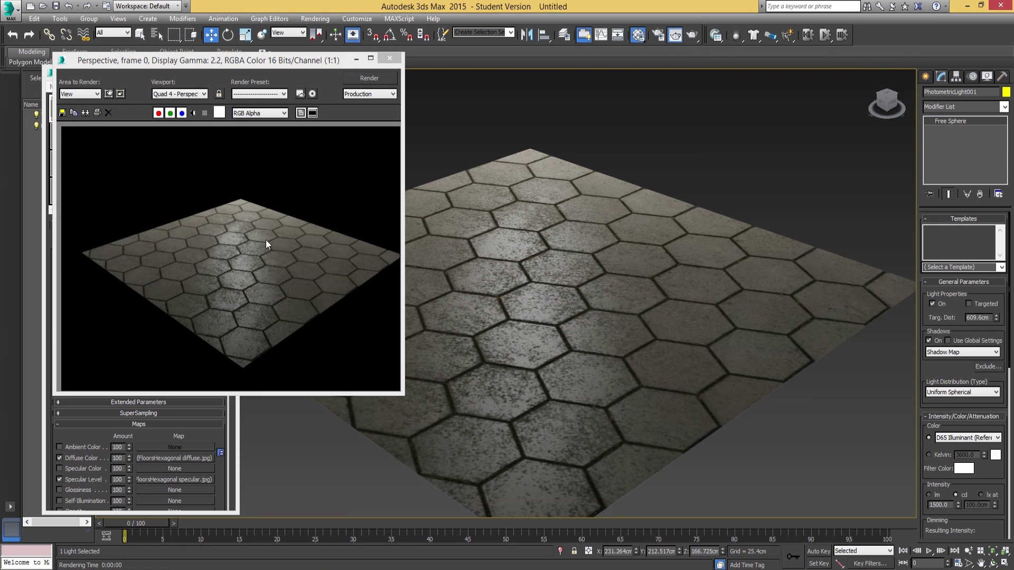
{"action": "scroll", "coordinate": [265, 240], "scroll_direction": "up", "scroll_amount": 5}
{"action": "scroll", "coordinate": [247, 240], "scroll_direction": "down", "scroll_amount": 2}
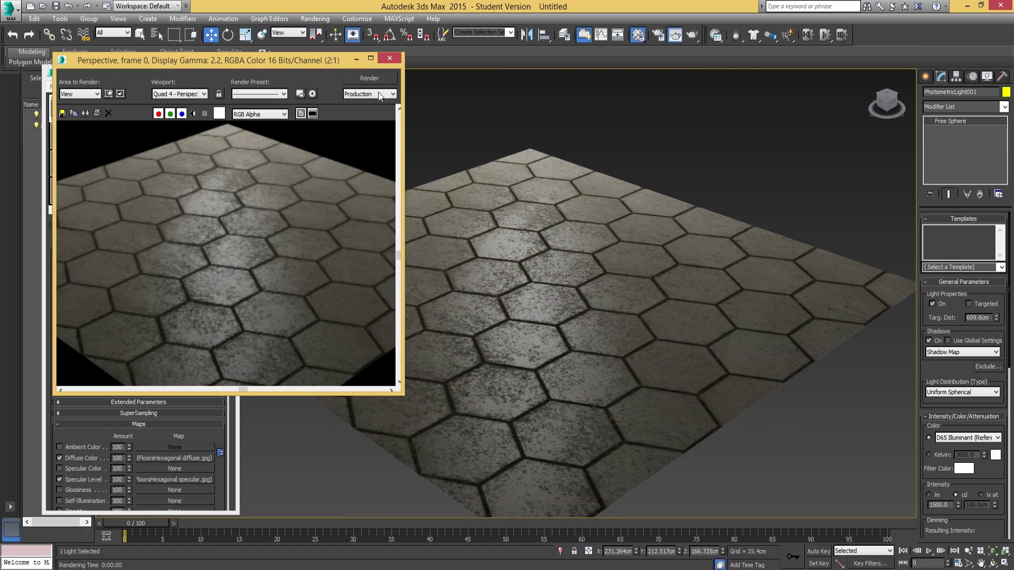
{"action": "scroll", "coordinate": [257, 255], "scroll_direction": "down", "scroll_amount": 1}
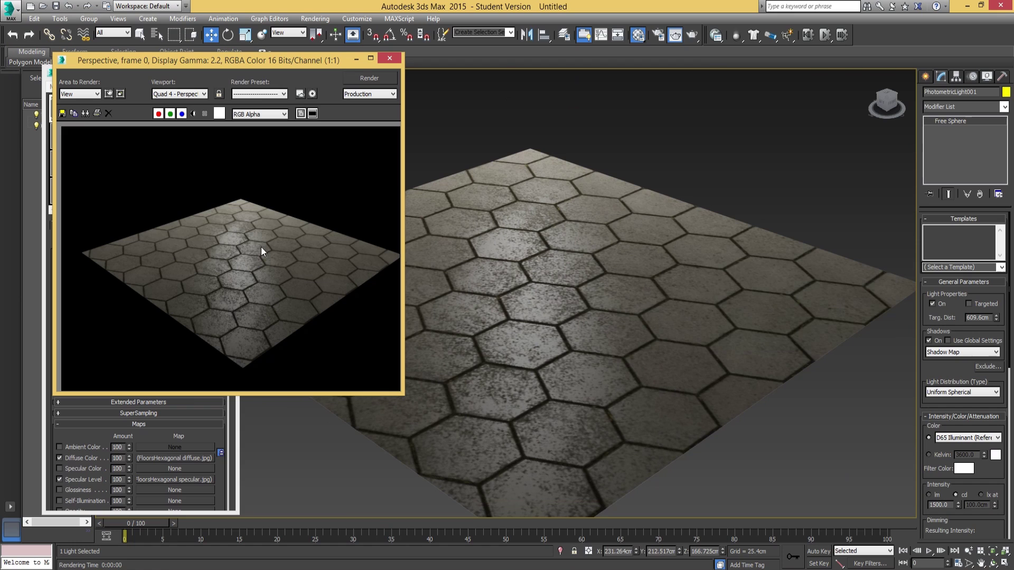
{"action": "left_click", "coordinate": [389, 60]}
{"action": "middle_click_drag", "start_coordinate": [537, 298], "coordinate": [533, 284]}
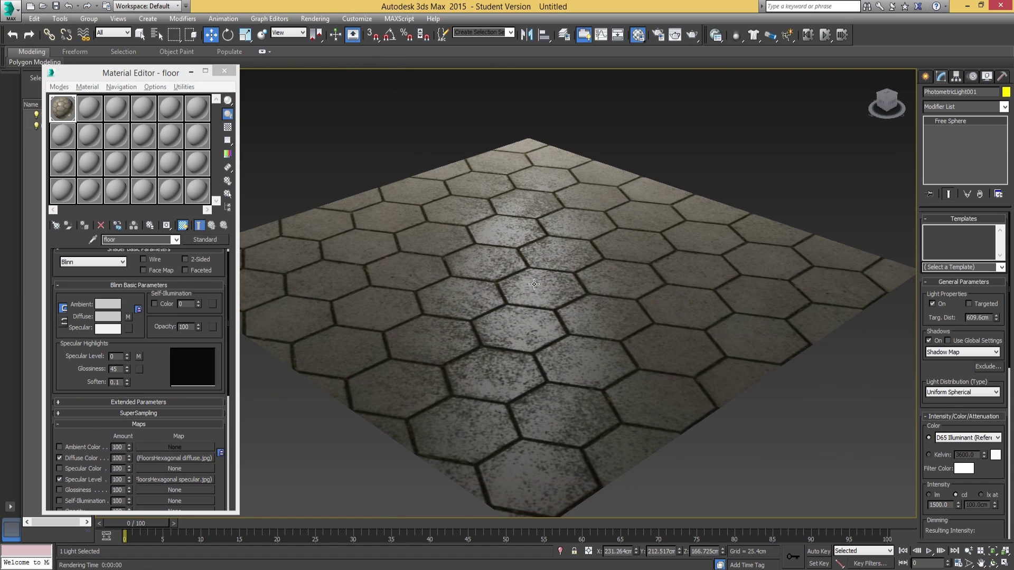
{"action": "key", "text": "shift+q"}
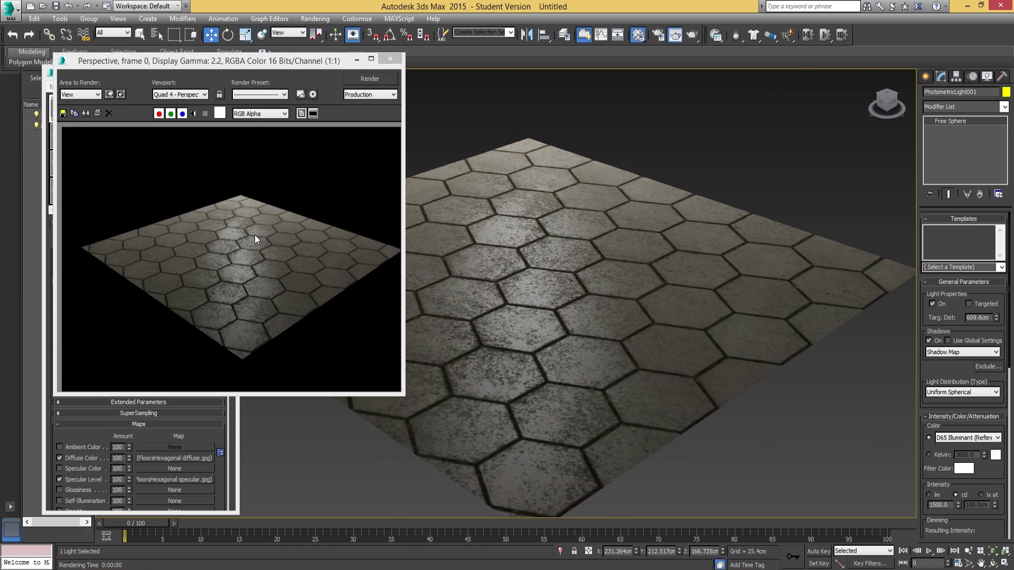
{"action": "left_click", "coordinate": [389, 59]}
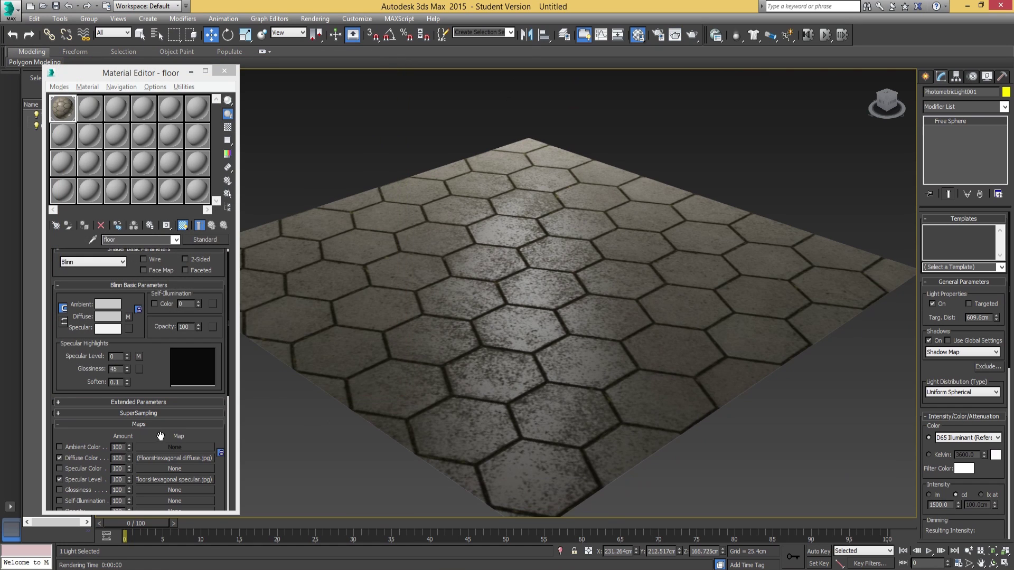
{"action": "left_click_drag", "start_coordinate": [161, 436], "coordinate": [188, 305]}
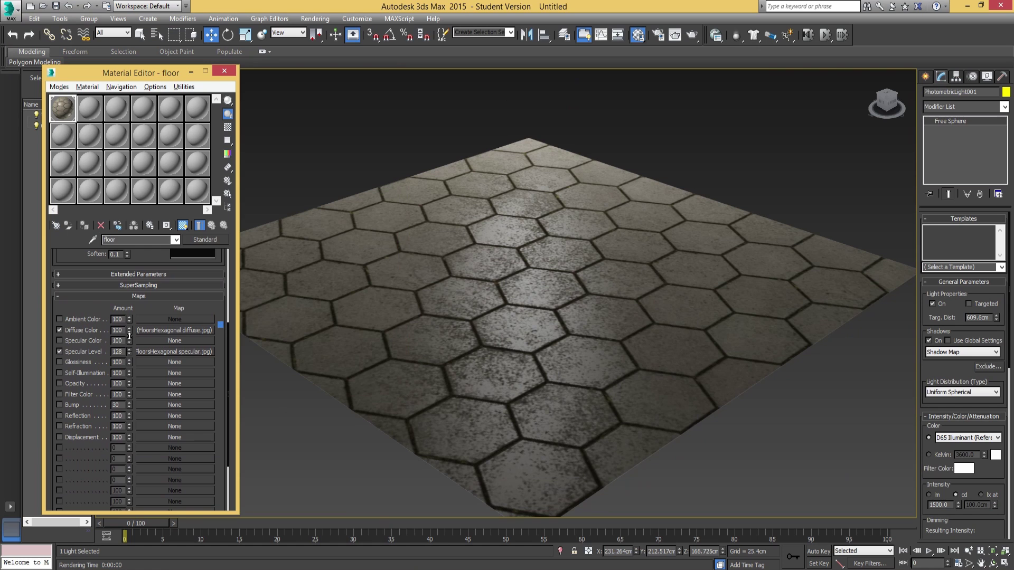
{"action": "mouse_move", "coordinate": [128, 351]}
{"action": "left_mouse_down"}
{"action": "mouse_move", "coordinate": [129, 328]}
{"action": "mouse_move", "coordinate": [128, 338]}
{"action": "left_mouse_up"}
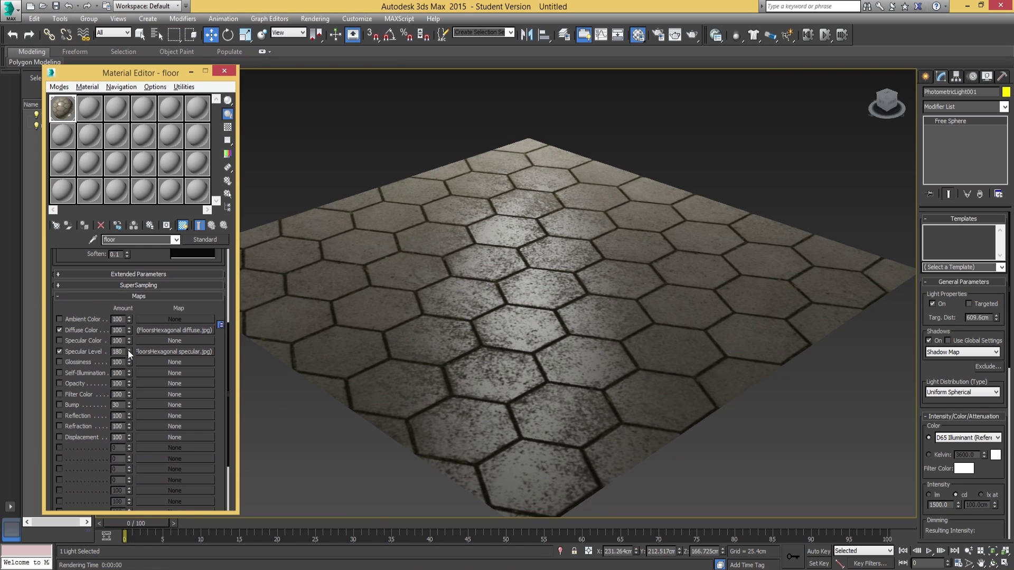
{"action": "left_click_drag", "start_coordinate": [127, 350], "coordinate": [128, 387]}
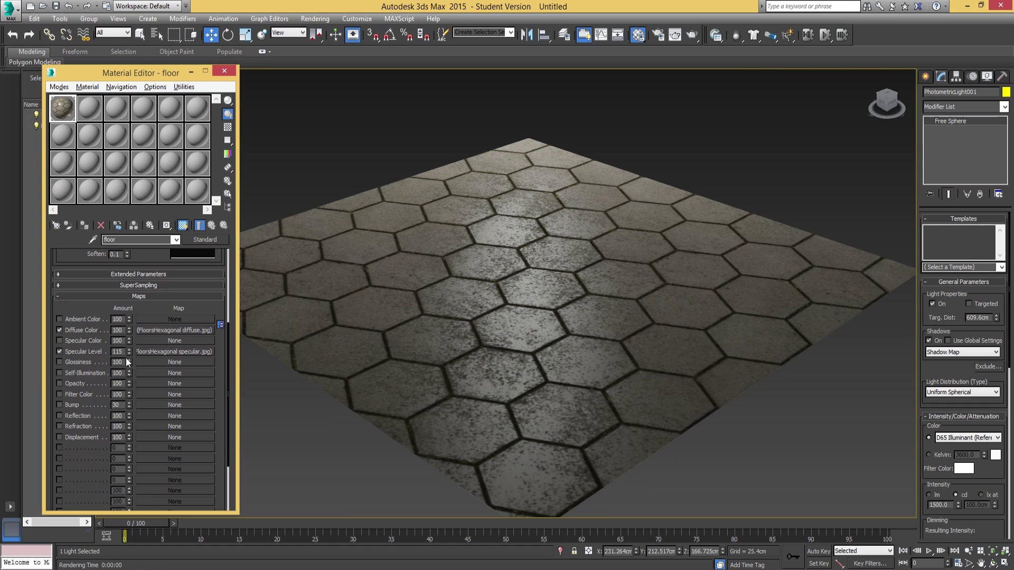
{"action": "left_click_drag", "start_coordinate": [128, 349], "coordinate": [129, 356]}
{"action": "middle_click_drag", "start_coordinate": [460, 383], "coordinate": [421, 378]}
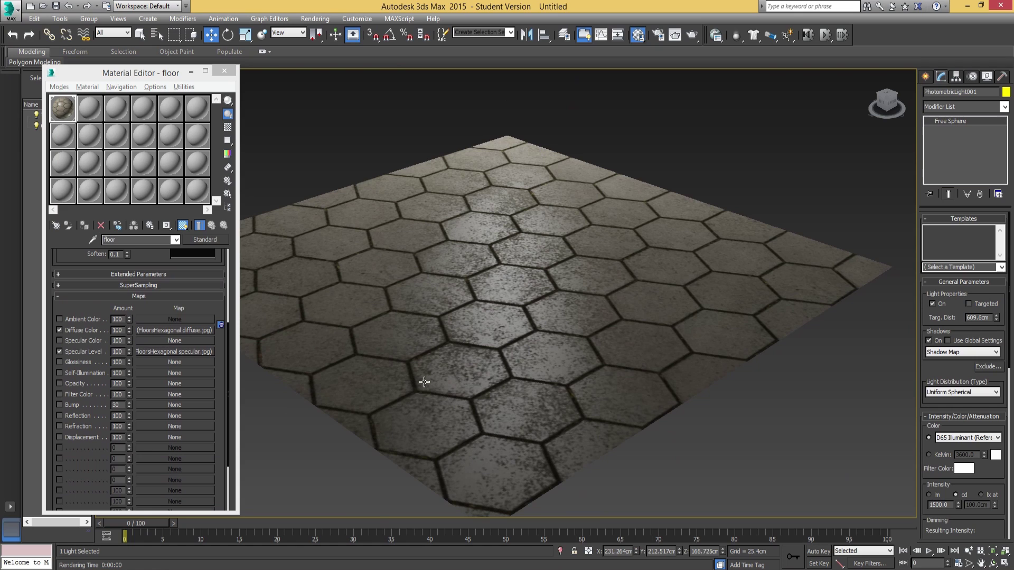